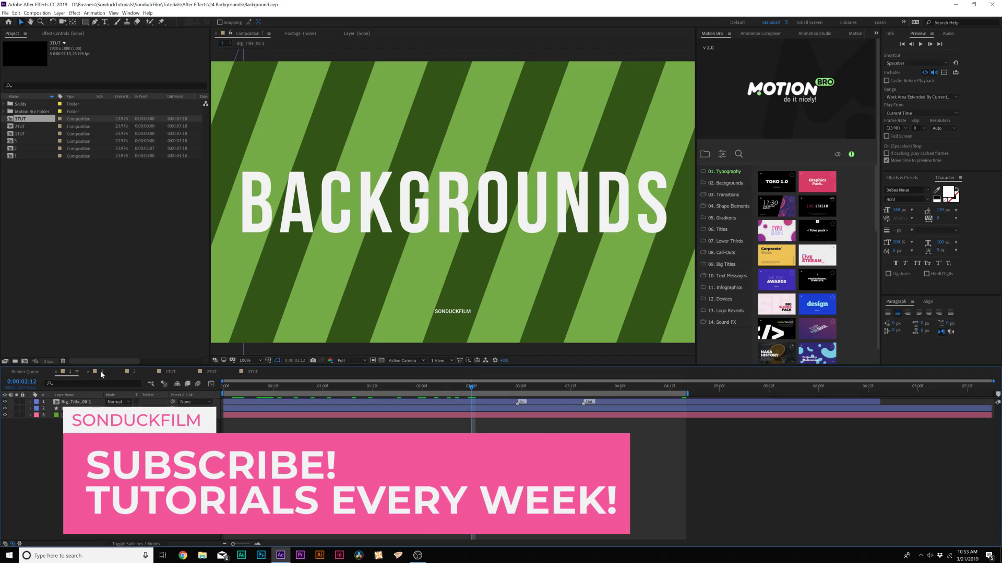
# Step: Preview the finished concentric-circle, dotted-blue and green-stripe background comps
pyautogui.click(103, 371)
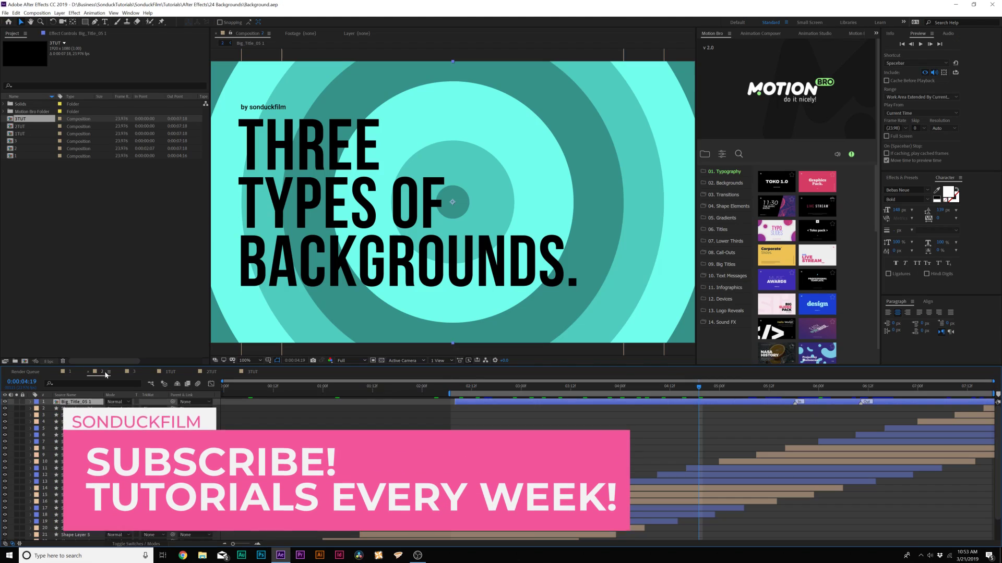
pyautogui.click(135, 372)
pyautogui.click(517, 387)
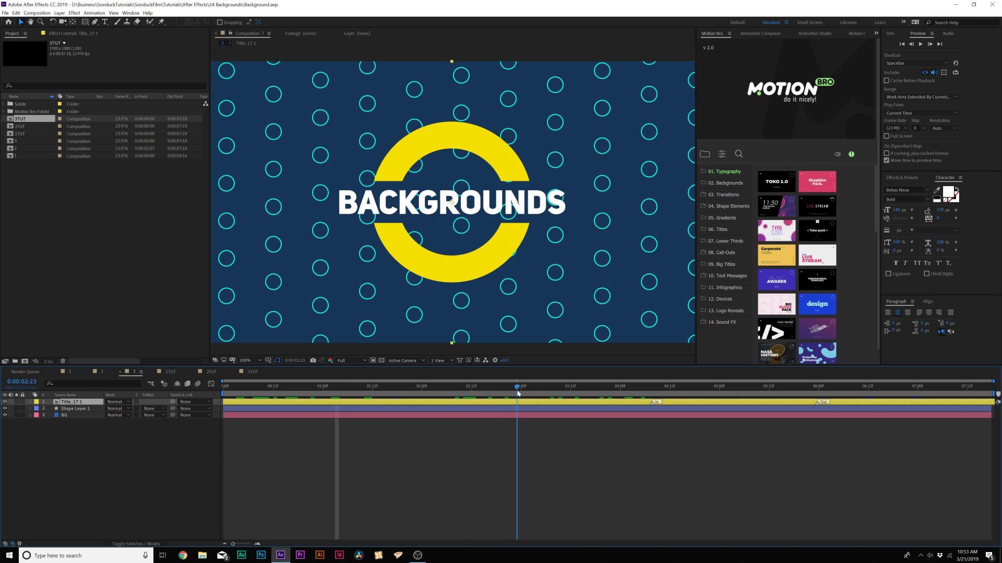
pyautogui.click(71, 372)
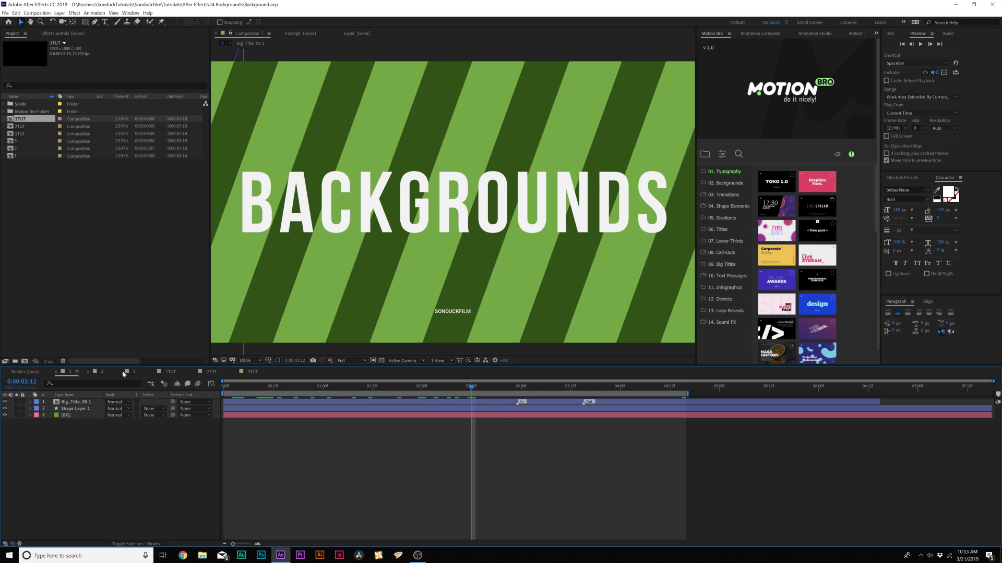
# Step: Compare the green-stripes comp with the 1TUT working comp, ending on 1TUT
pyautogui.click(171, 372)
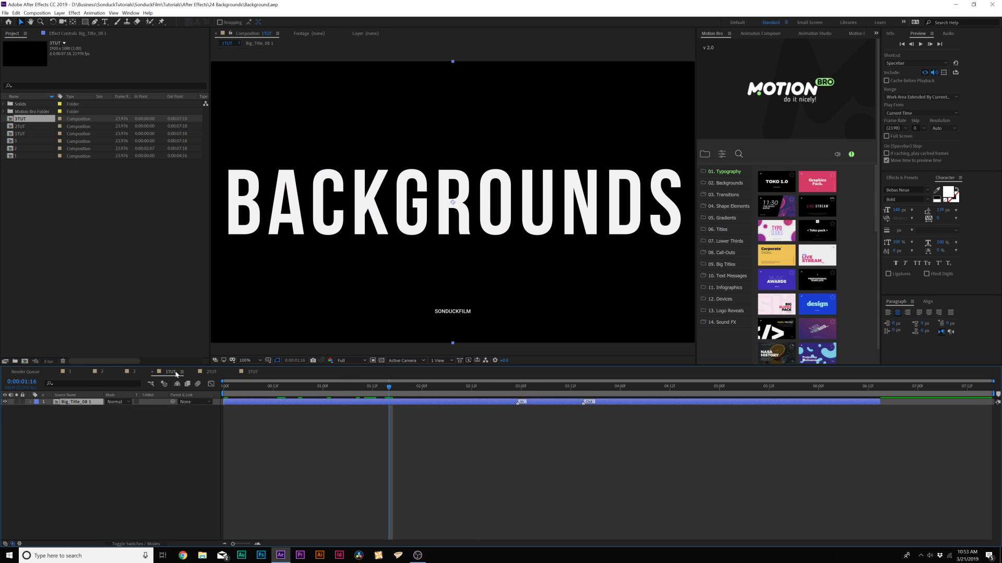
pyautogui.click(73, 373)
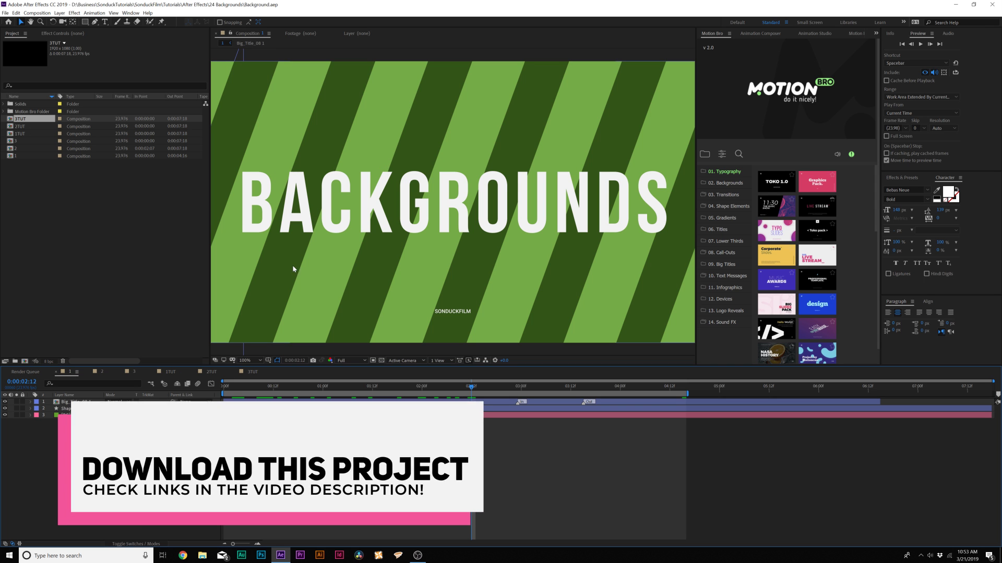
pyautogui.click(170, 372)
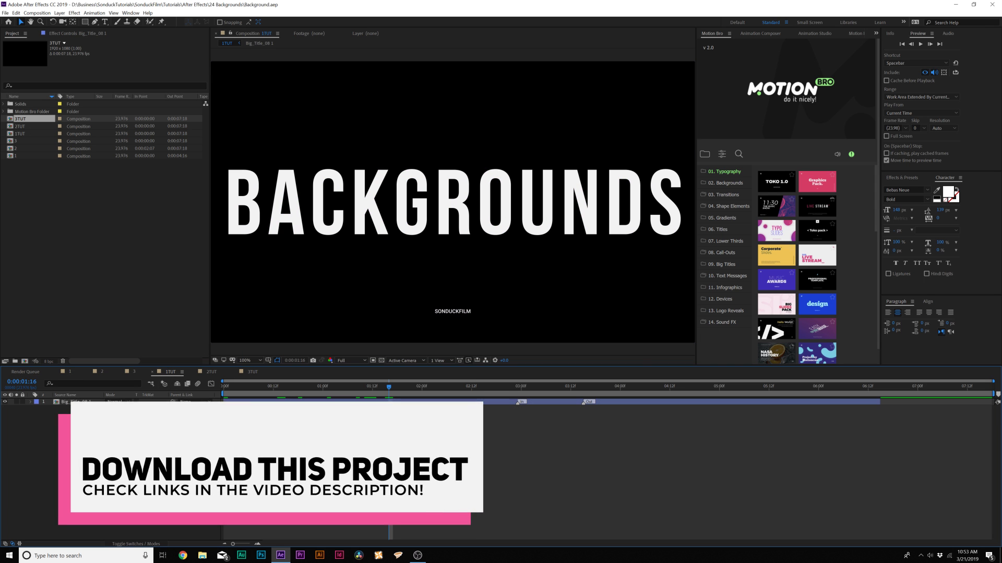
pyautogui.click(57, 12)
# Step: Create a muted green solid and place it beneath the BACKGROUNDS title layer
pyautogui.moveTo(70, 23)
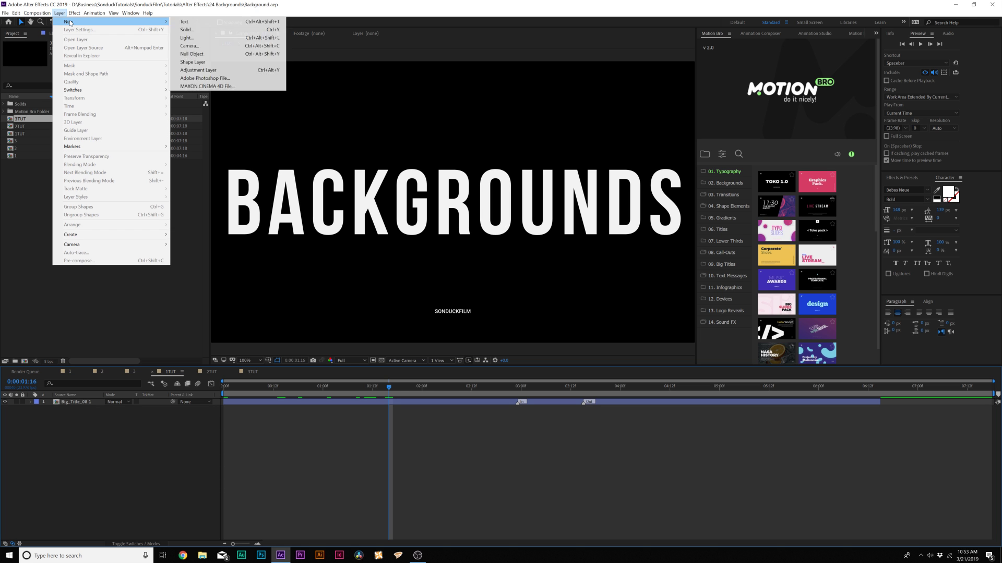
pyautogui.click(186, 29)
pyautogui.click(350, 296)
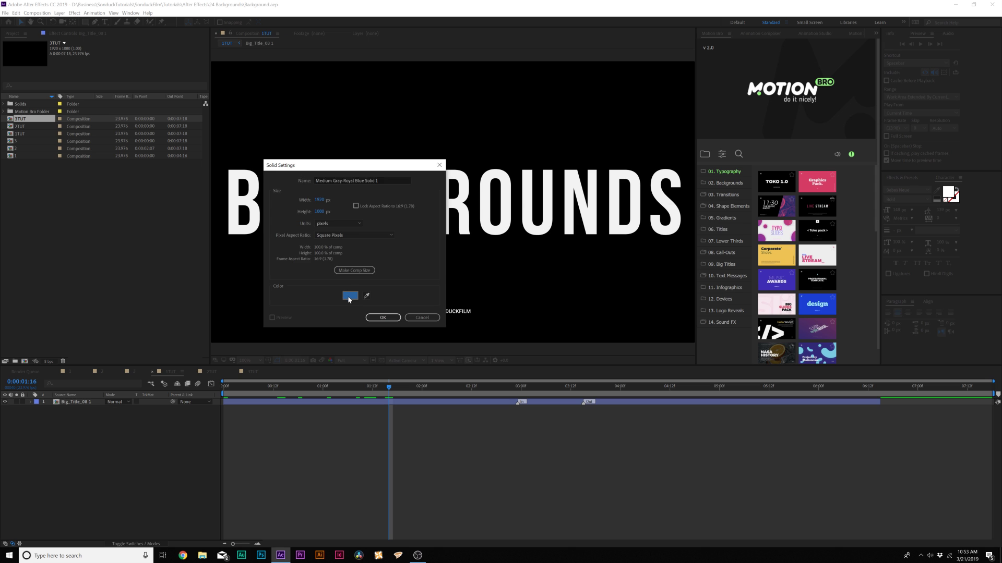
pyautogui.moveTo(637, 262); pyautogui.dragTo(645, 293)
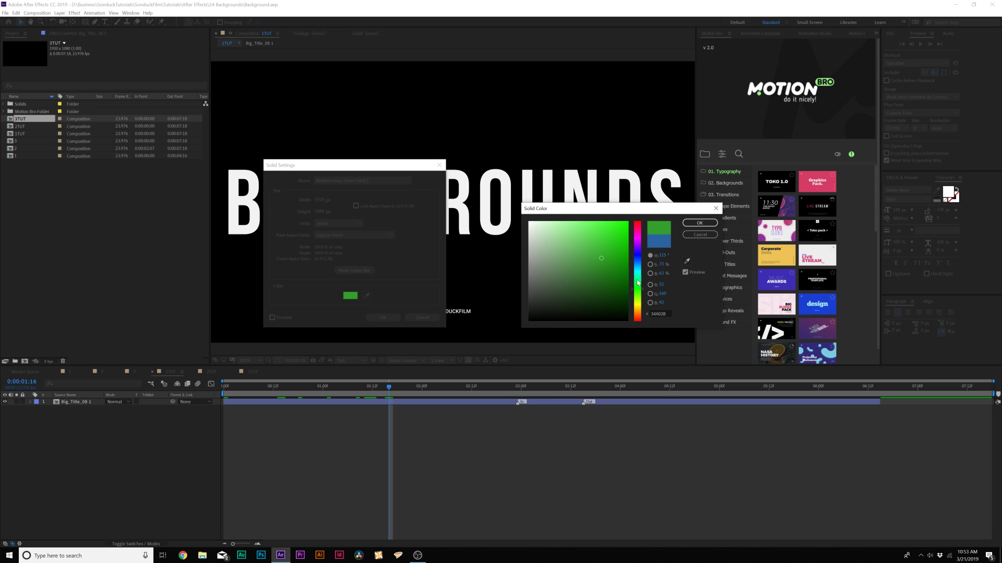
pyautogui.moveTo(601, 257); pyautogui.dragTo(599, 265)
pyautogui.click(692, 225)
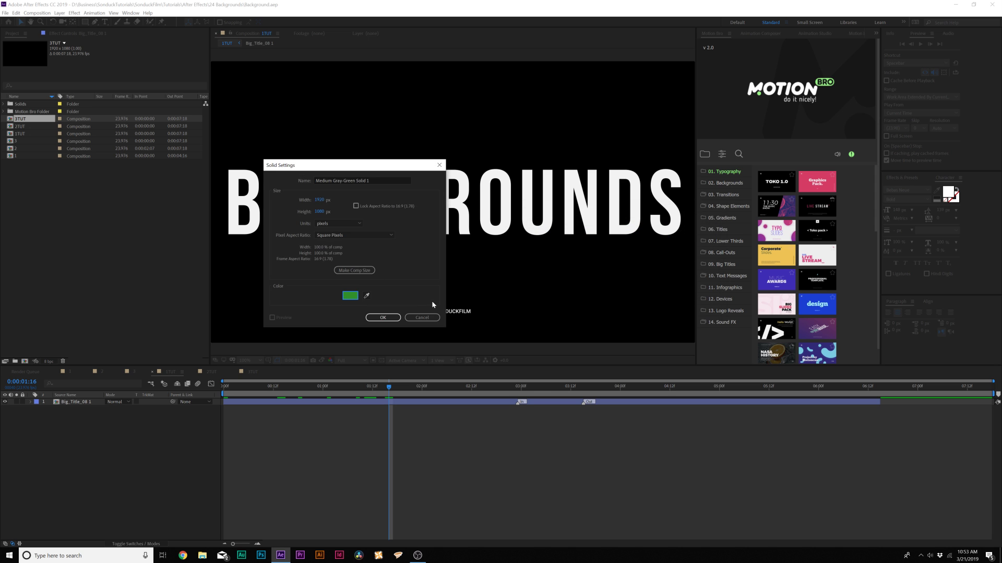
pyautogui.click(383, 318)
pyautogui.moveTo(78, 403); pyautogui.dragTo(76, 415)
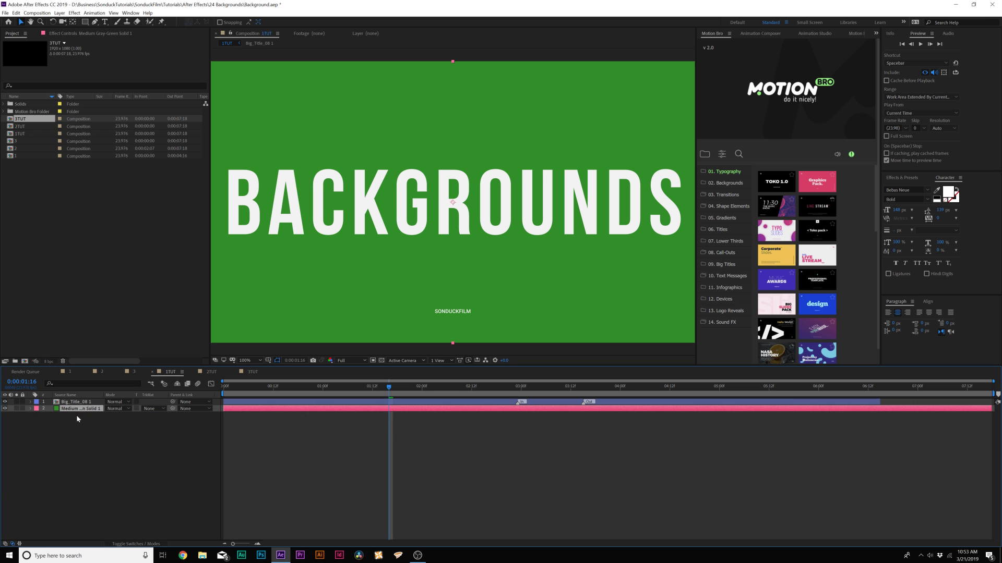
# Step: Draw a tall rectangle across the left side of the frame
pyautogui.click(111, 448)
pyautogui.click(84, 22)
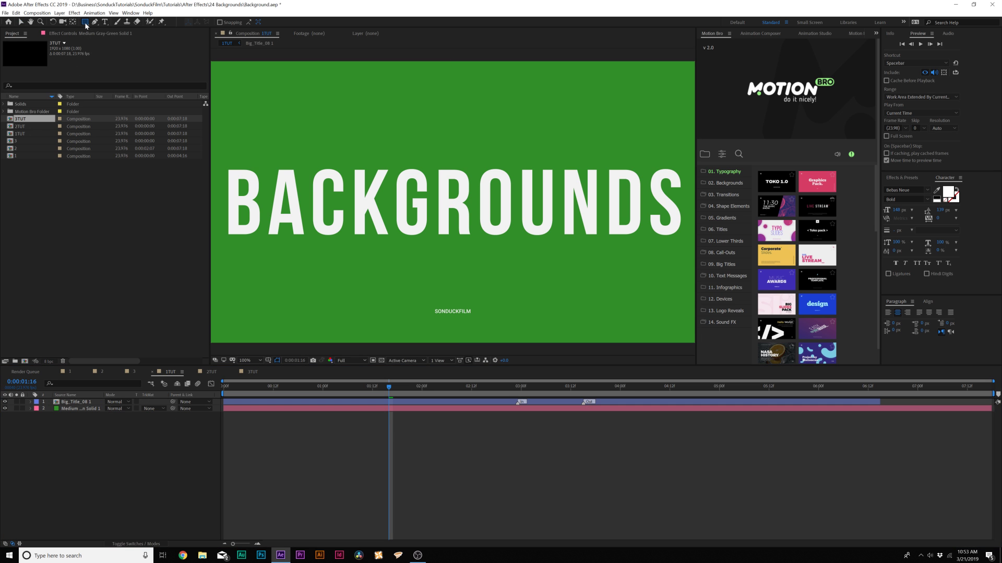
pyautogui.scroll(-2, 360, 257)
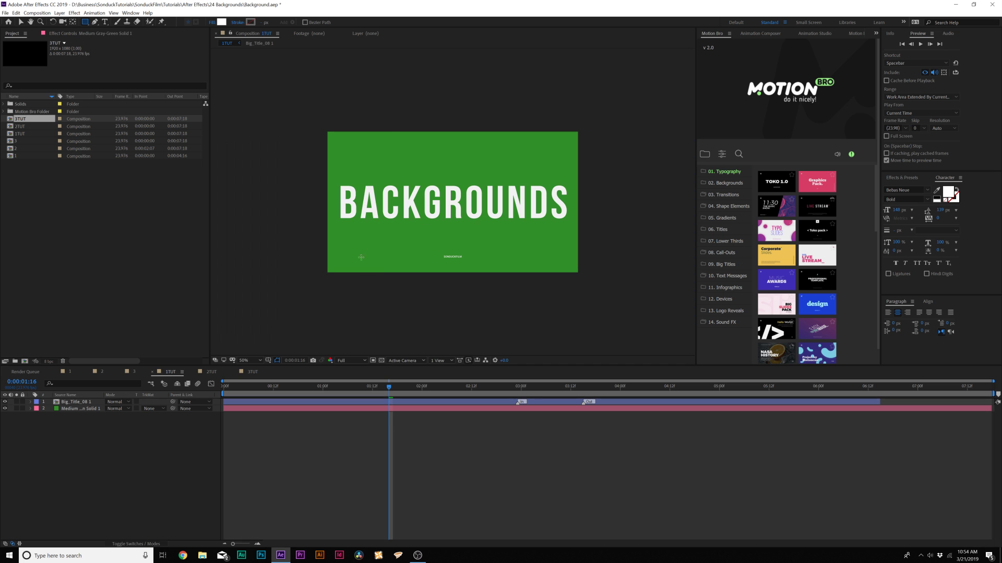
pyautogui.moveTo(357, 295)
pyautogui.mouseDown()
pyautogui.moveTo(384, 168)
pyautogui.moveTo(383, 104)
pyautogui.mouseUp()
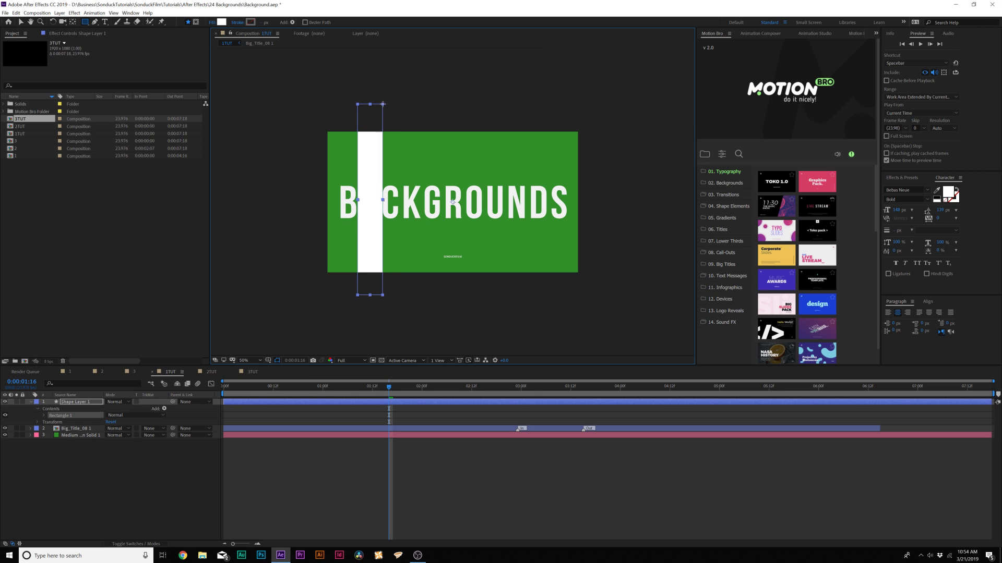
# Step: Change the rectangle's fill to a lighter green (4AB31A)
pyautogui.click(221, 22)
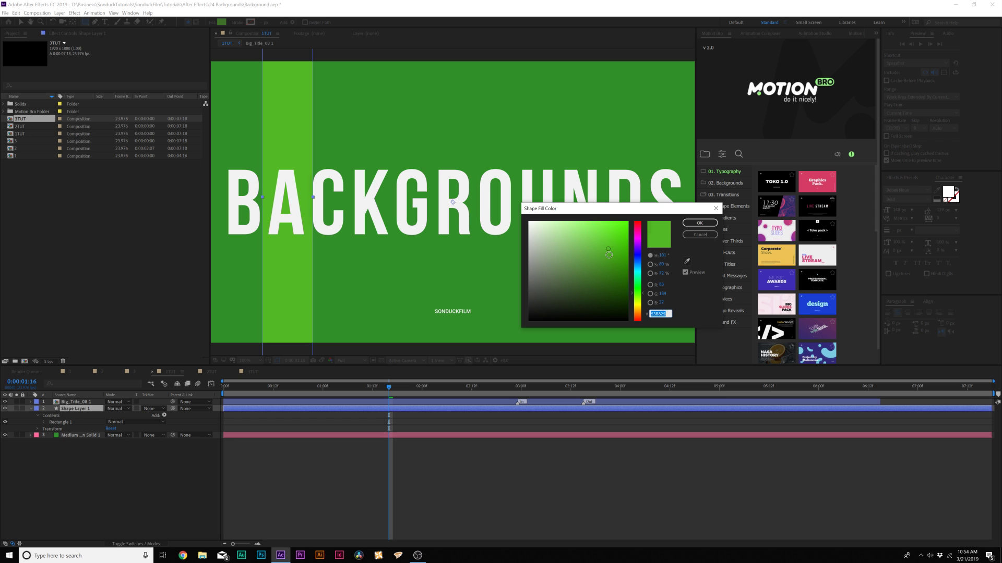
pyautogui.moveTo(609, 254); pyautogui.dragTo(614, 251)
pyautogui.click(695, 223)
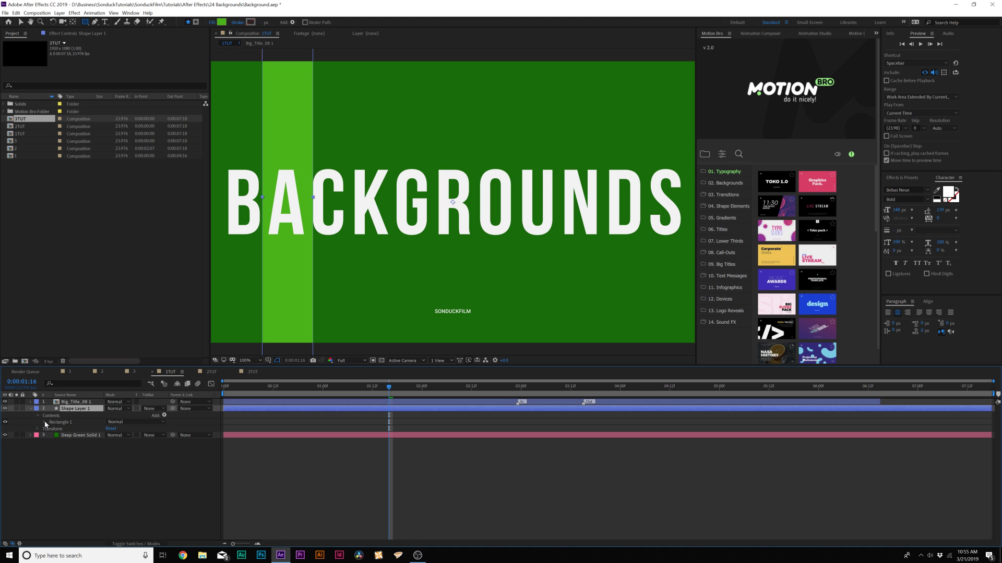
pyautogui.click(44, 422)
# Step: Rotate the rectangle 28° so the stripe runs diagonally
pyautogui.click(51, 449)
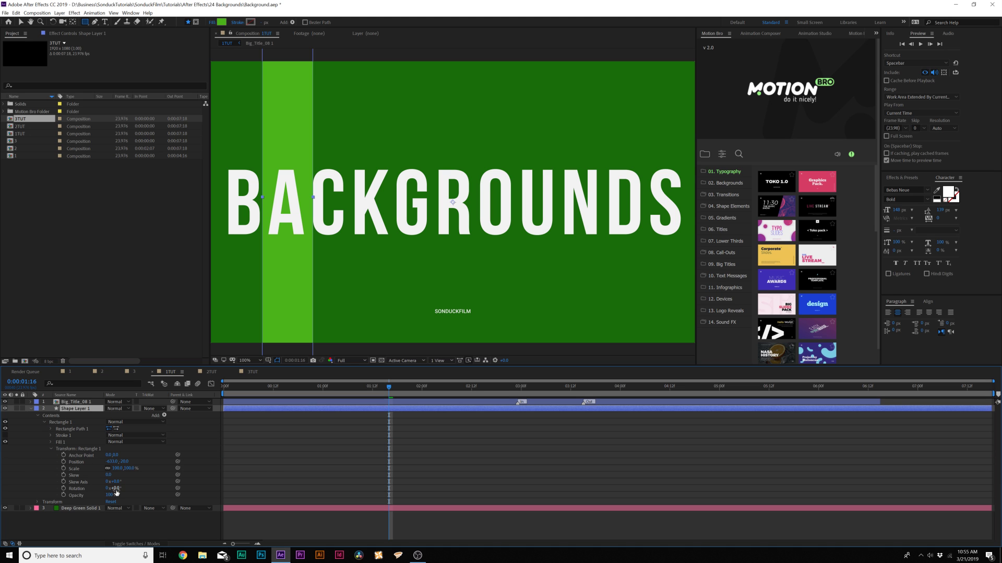
pyautogui.moveTo(117, 492); pyautogui.dragTo(126, 490)
pyautogui.press(',')
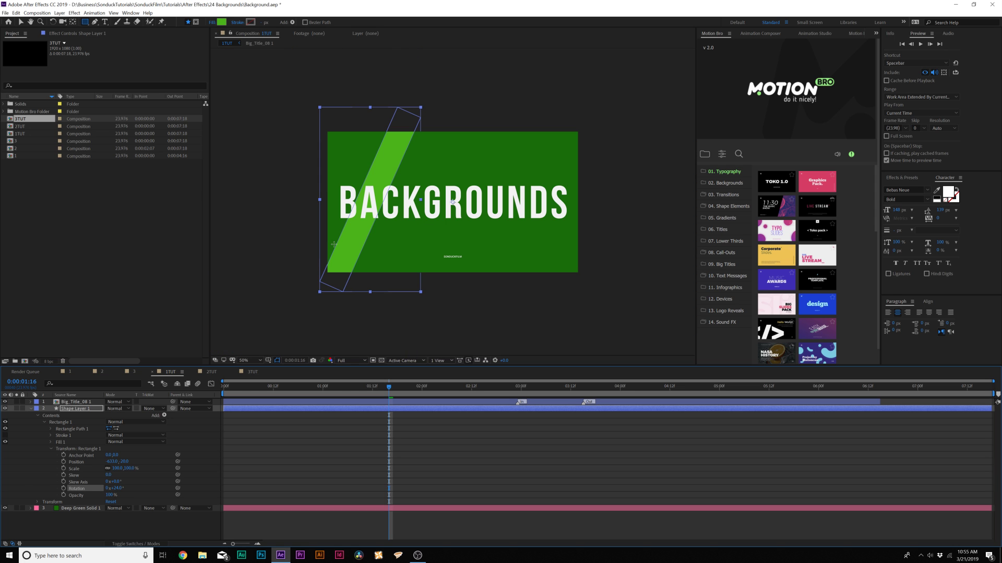
# Step: Add a Repeater with more copies and wider Position X spacing to fill the frame
pyautogui.click(164, 415)
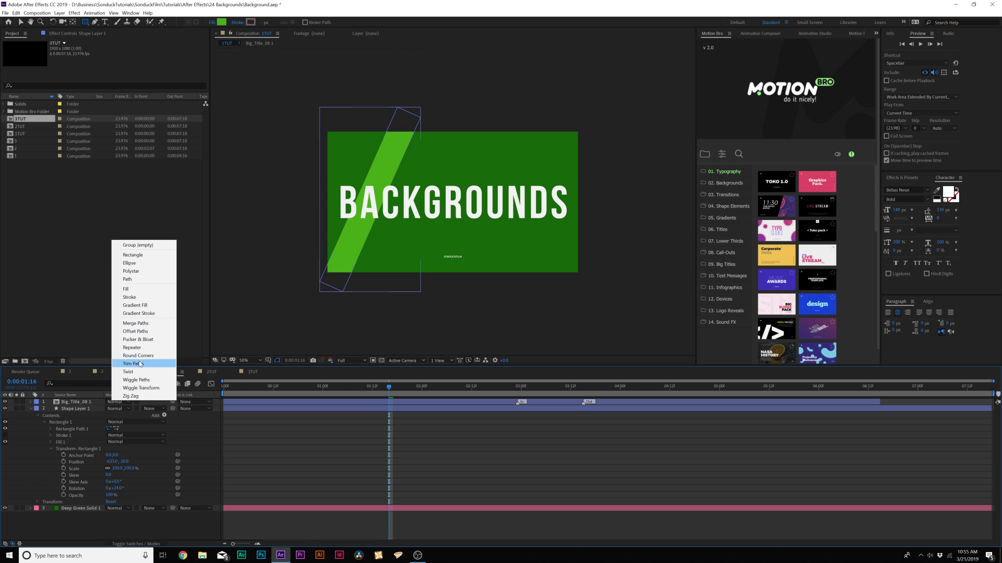
pyautogui.click(134, 349)
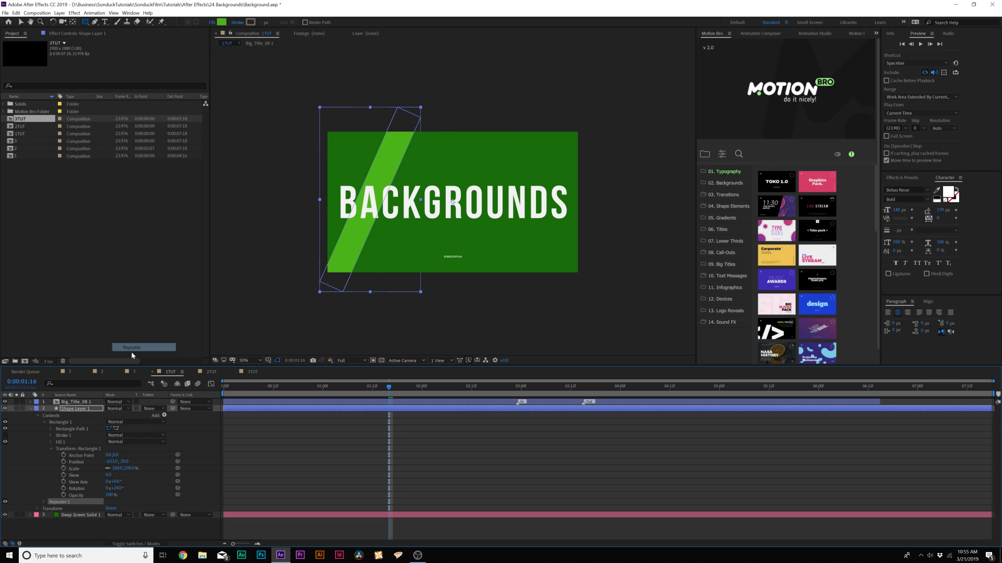
pyautogui.click(44, 502)
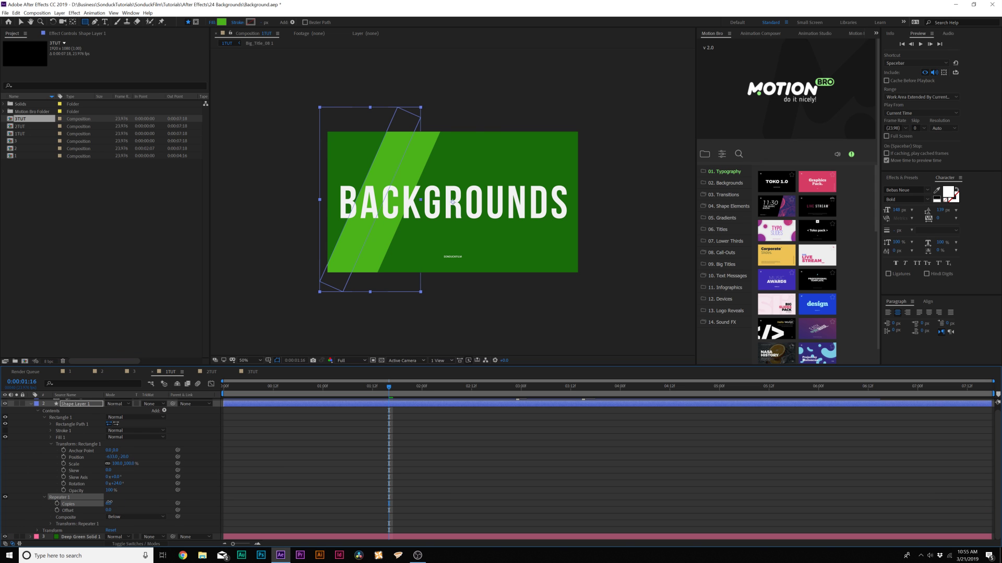
pyautogui.moveTo(110, 502); pyautogui.dragTo(115, 504)
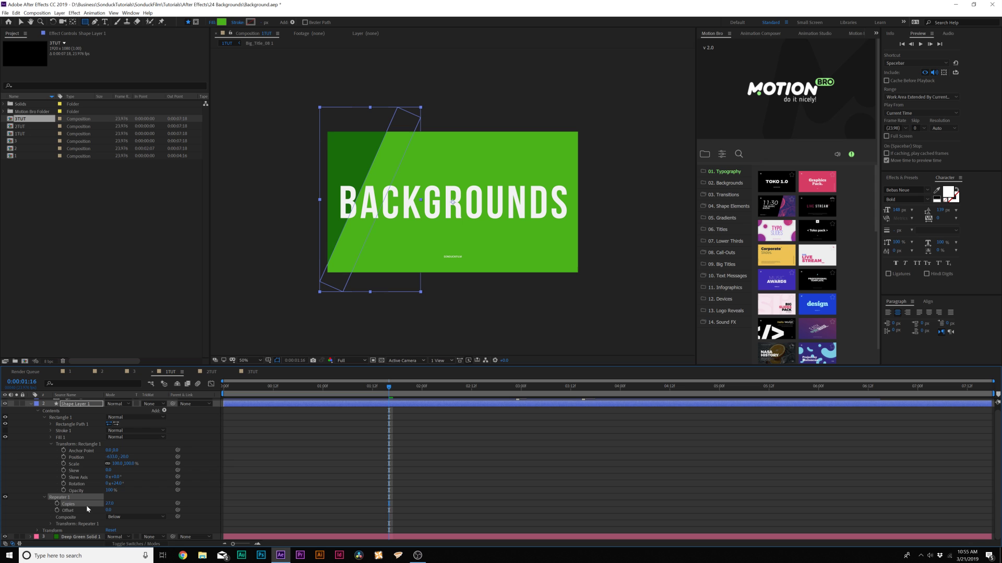
pyautogui.click(50, 525)
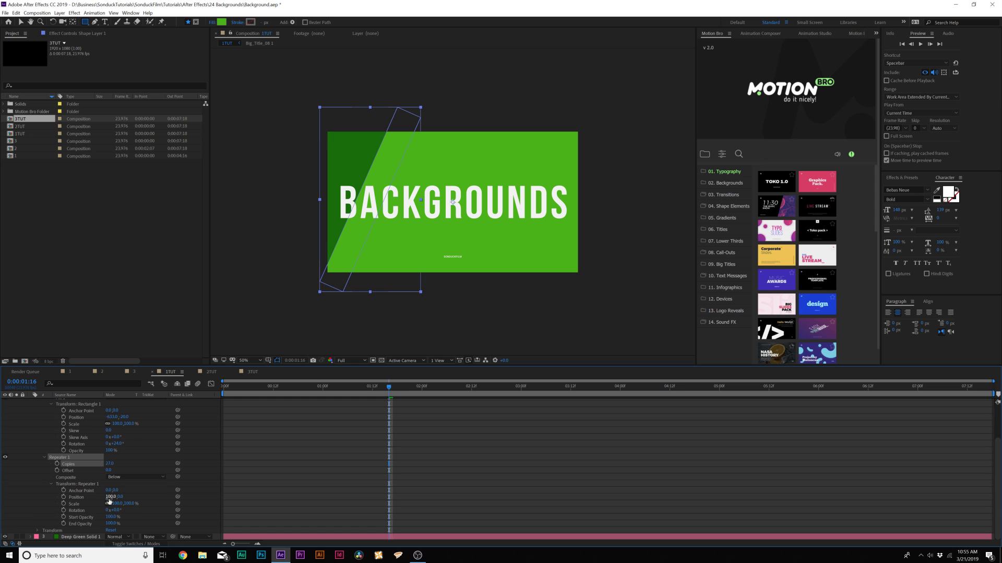
pyautogui.moveTo(155, 497)
pyautogui.mouseDown()
pyautogui.moveTo(164, 495)
pyautogui.moveTo(138, 499)
pyautogui.moveTo(164, 499)
pyautogui.mouseUp()
pyautogui.click(74, 455)
# Step: At 0s, keyframe the rectangle's Position shifted further left
pyautogui.click(44, 457)
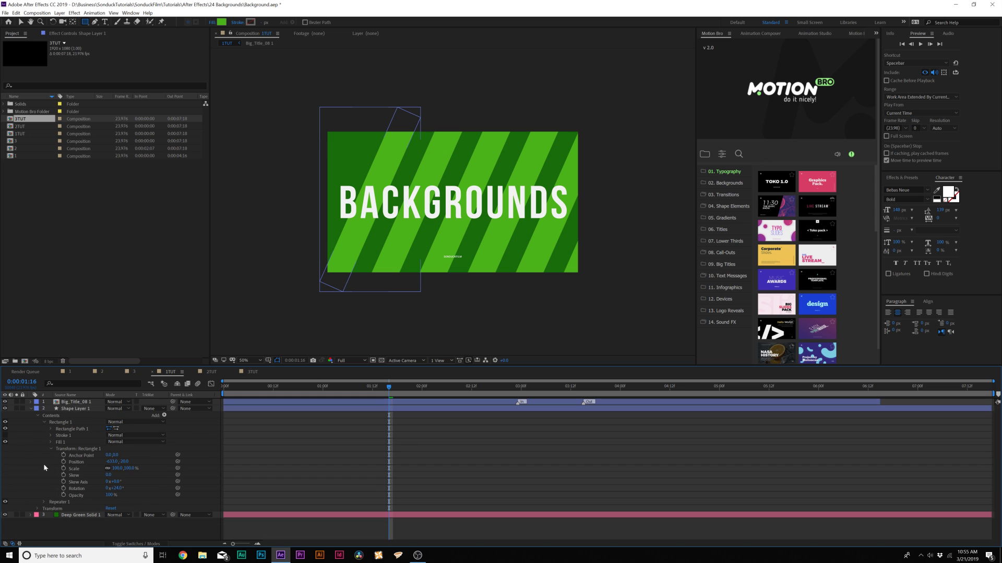
pyautogui.click(78, 449)
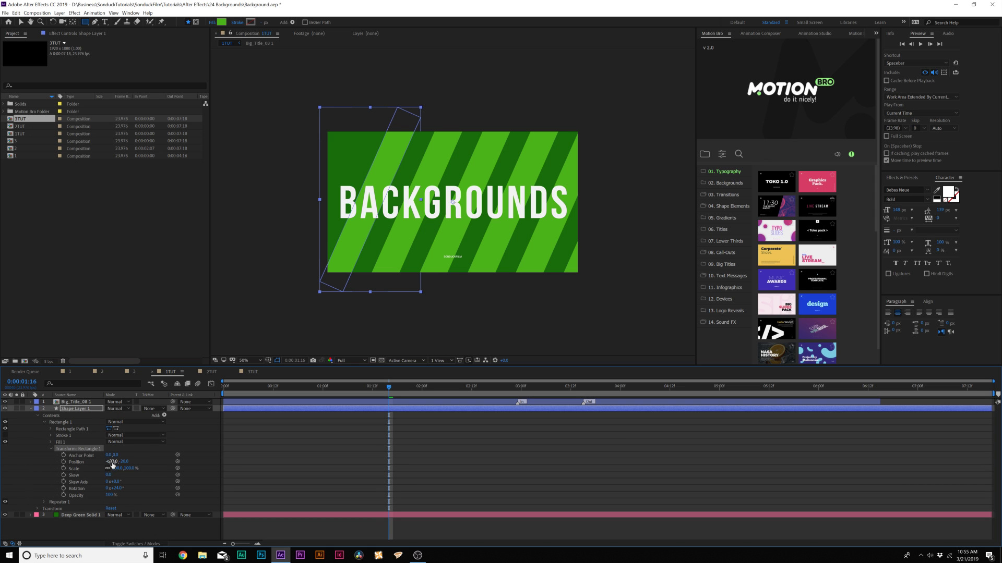
pyautogui.press('Home')
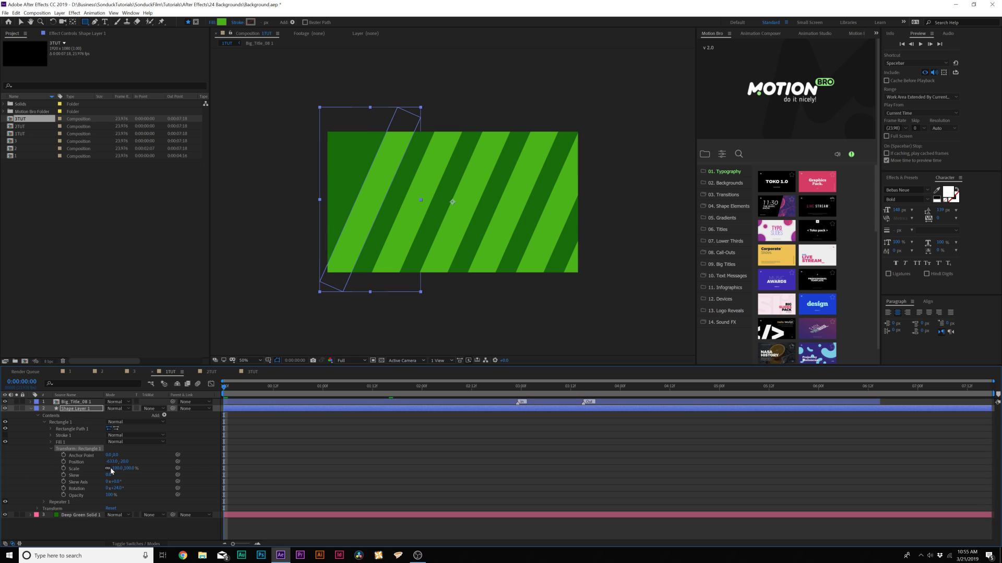
pyautogui.moveTo(111, 462); pyautogui.dragTo(12, 462)
pyautogui.moveTo(108, 462); pyautogui.dragTo(26, 464)
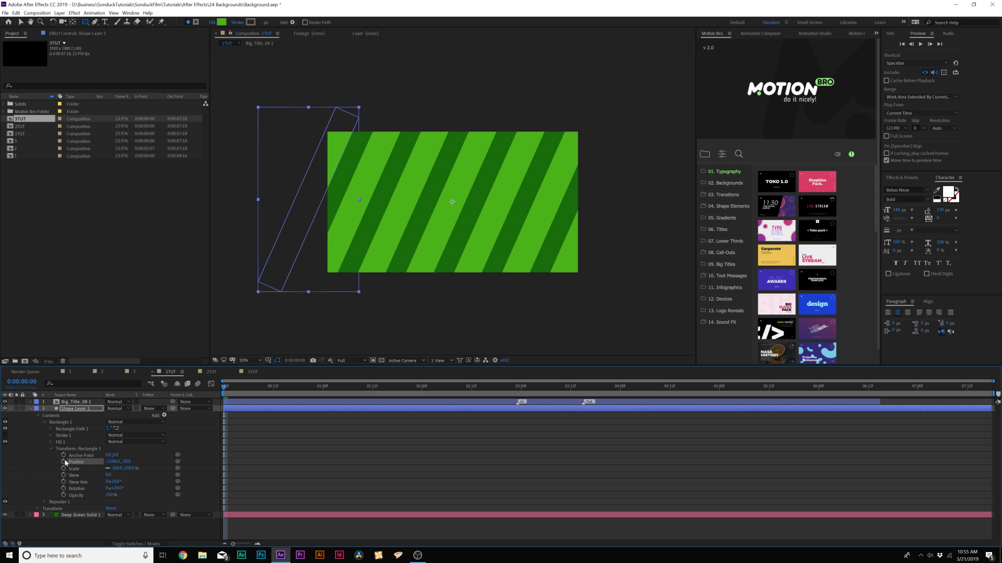
# Step: At about 5 seconds, set the stripes' ending position and preview the slide
pyautogui.press('/')
pyautogui.moveTo(257, 387); pyautogui.dragTo(720, 390)
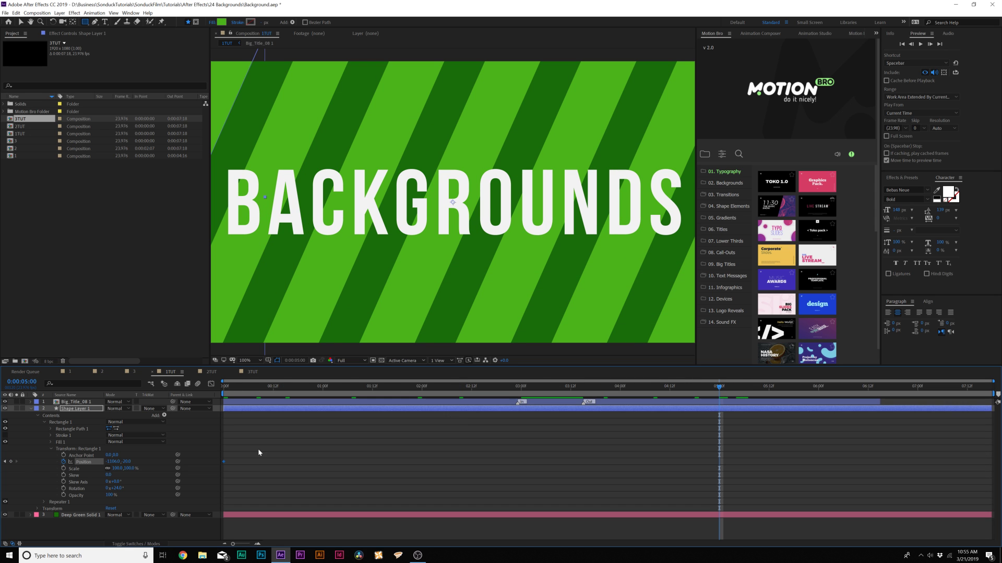
pyautogui.moveTo(110, 462)
pyautogui.mouseDown()
pyautogui.moveTo(87, 466)
pyautogui.moveTo(118, 459)
pyautogui.moveTo(108, 462)
pyautogui.mouseUp()
pyautogui.hotkey('ctrl', 'shift', 'a')
pyautogui.press('space')
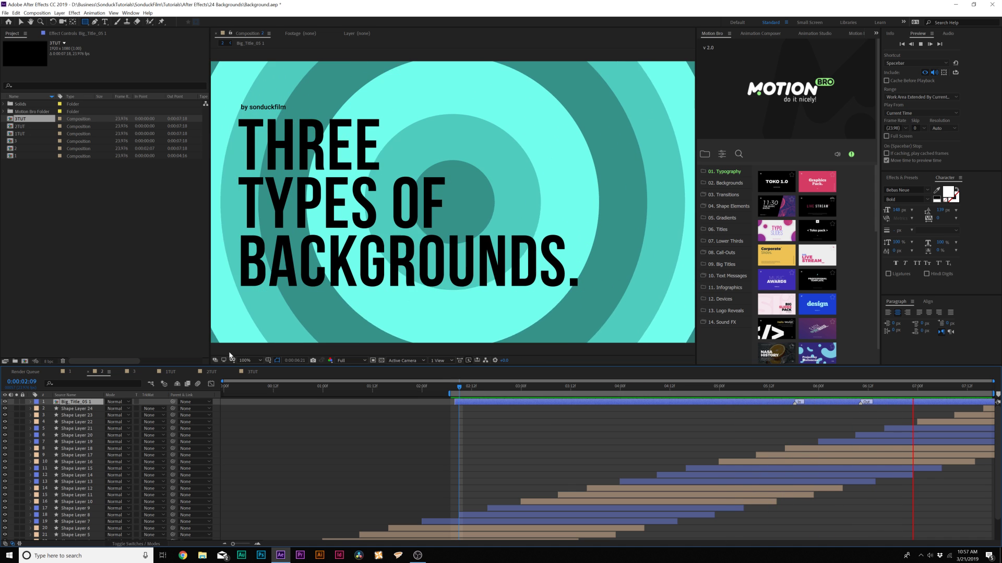
# Step: In the 2TUT comp, draw a cyan-filled circle with the Ellipse tool
pyautogui.click(213, 372)
pyautogui.click(131, 453)
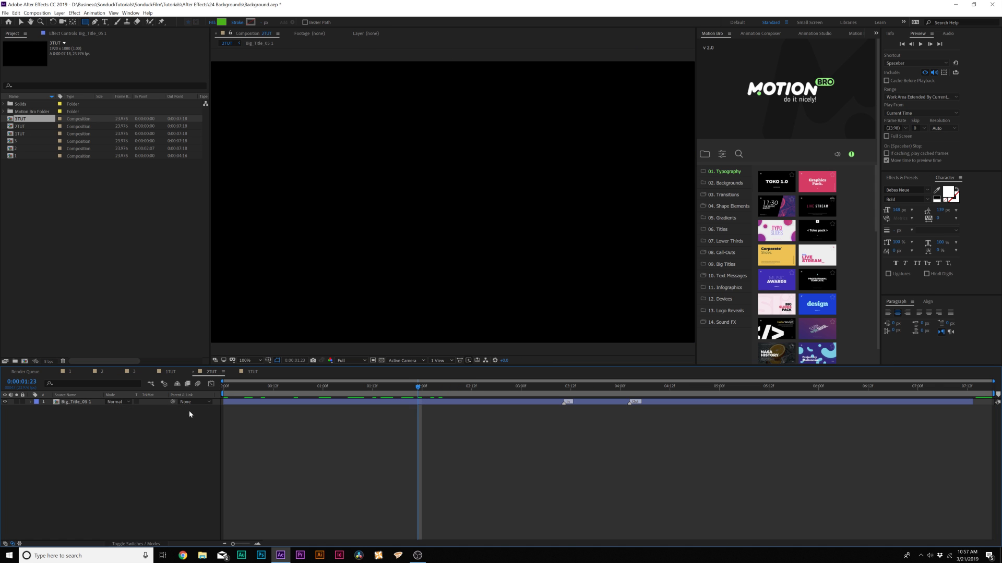
pyautogui.click(85, 22)
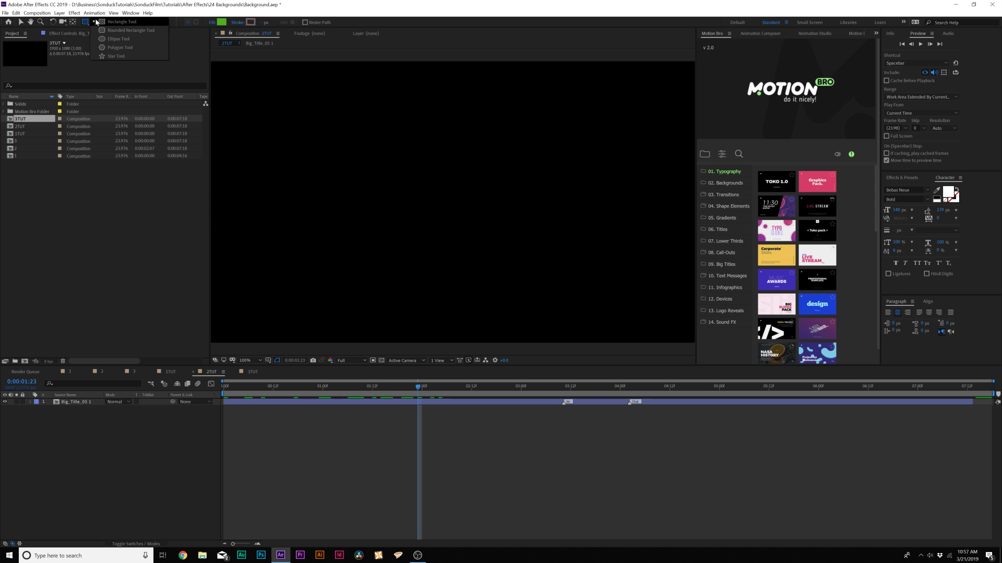
pyautogui.click(115, 41)
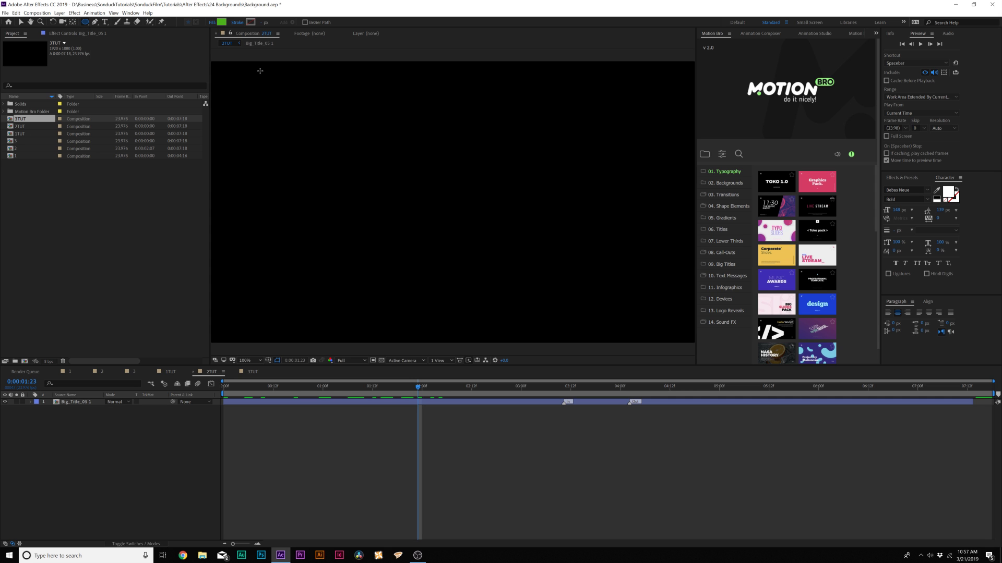
pyautogui.click(222, 23)
pyautogui.moveTo(637, 289)
pyautogui.mouseDown()
pyautogui.moveTo(638, 264)
pyautogui.moveTo(642, 275)
pyautogui.mouseUp()
pyautogui.click(700, 222)
pyautogui.scroll(-2, 466, 160)
pyautogui.moveTo(428, 178); pyautogui.dragTo(486, 250)
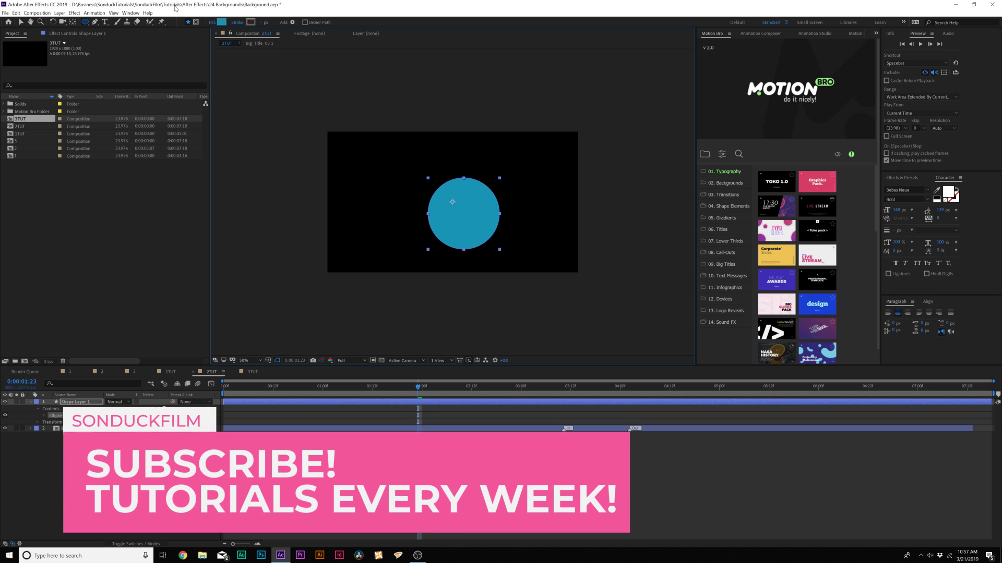
pyautogui.click(130, 13)
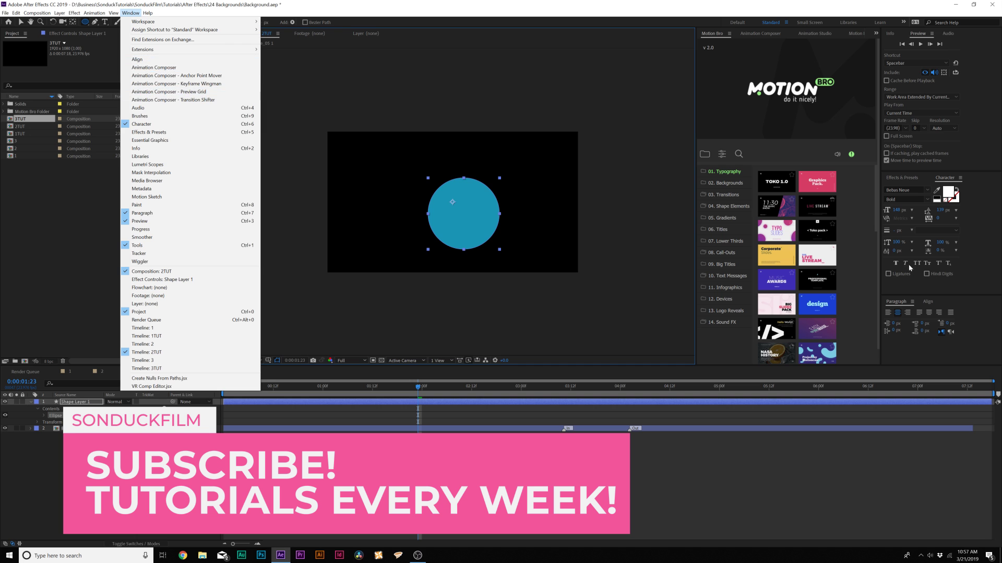
# Step: Centre the circle horizontally and vertically in the comp with the Align panel
pyautogui.click(927, 302)
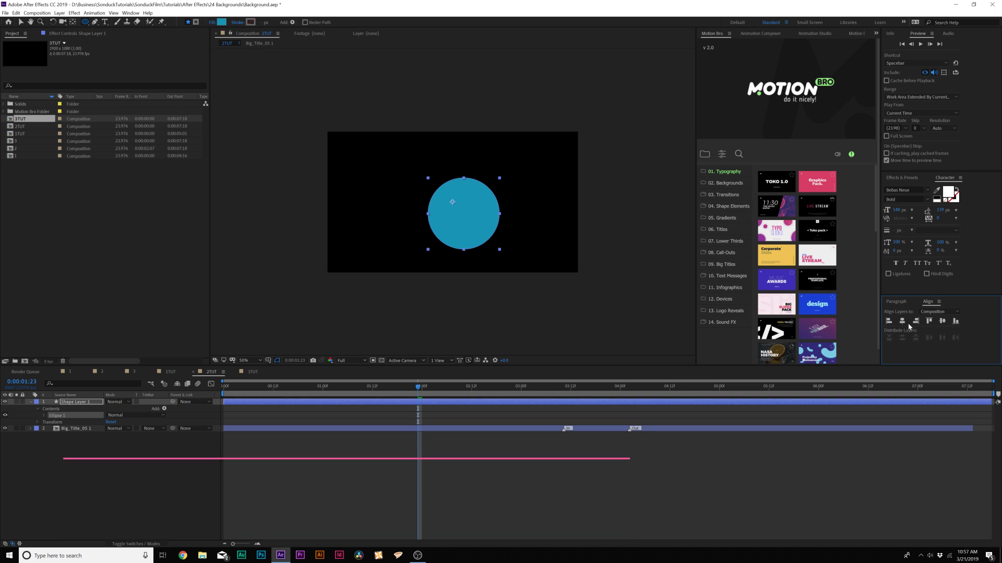
pyautogui.click(902, 321)
pyautogui.click(942, 321)
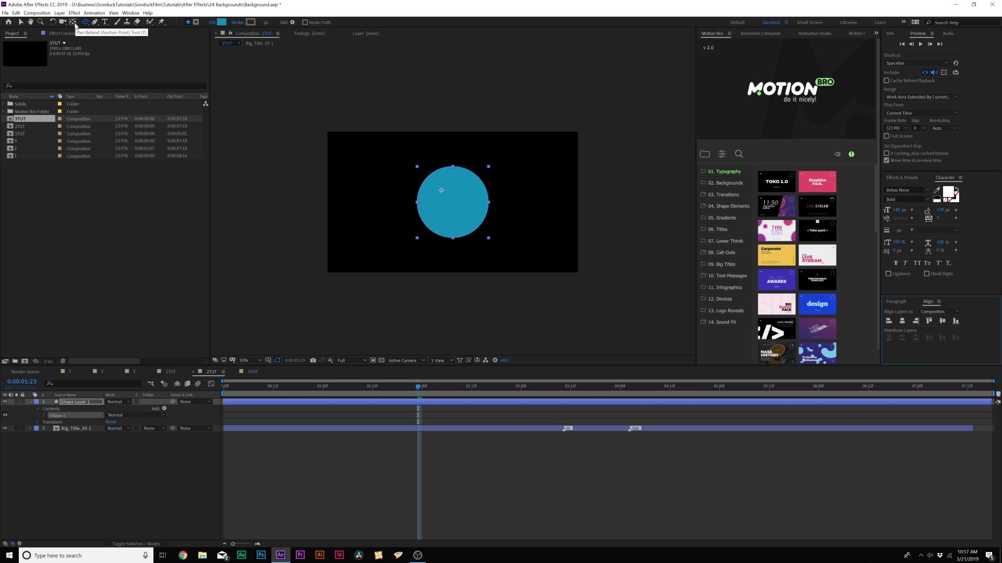
# Step: Move the circle's anchor point to its centre with the Pan Behind tool
pyautogui.click(74, 25)
pyautogui.moveTo(444, 193); pyautogui.dragTo(454, 204)
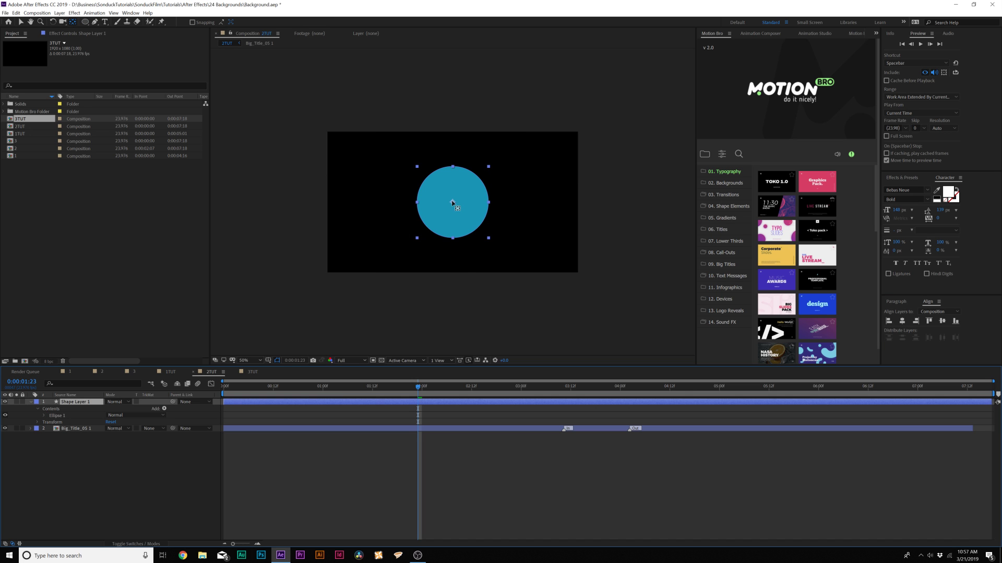
pyautogui.scroll(2, 455, 206)
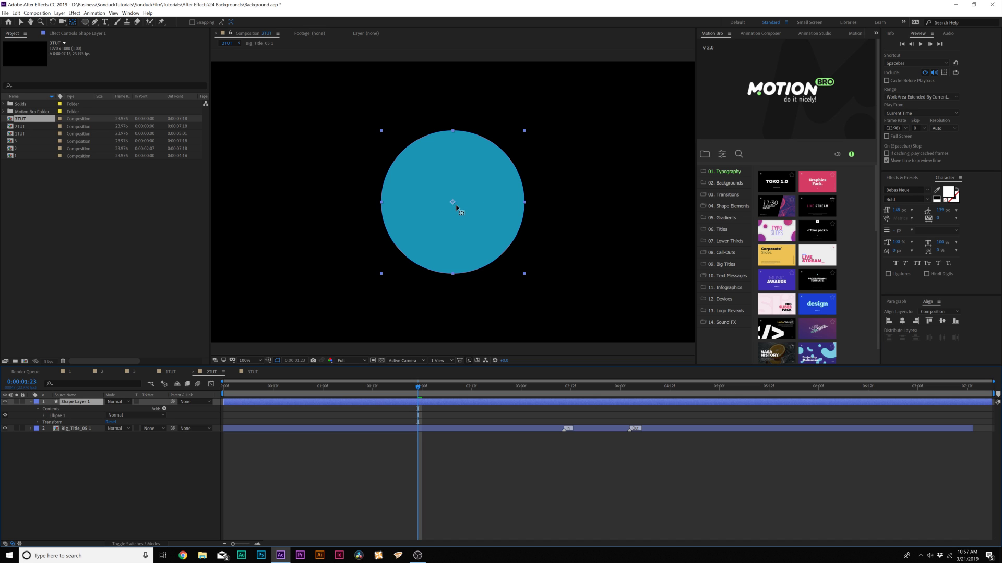
pyautogui.click(44, 416)
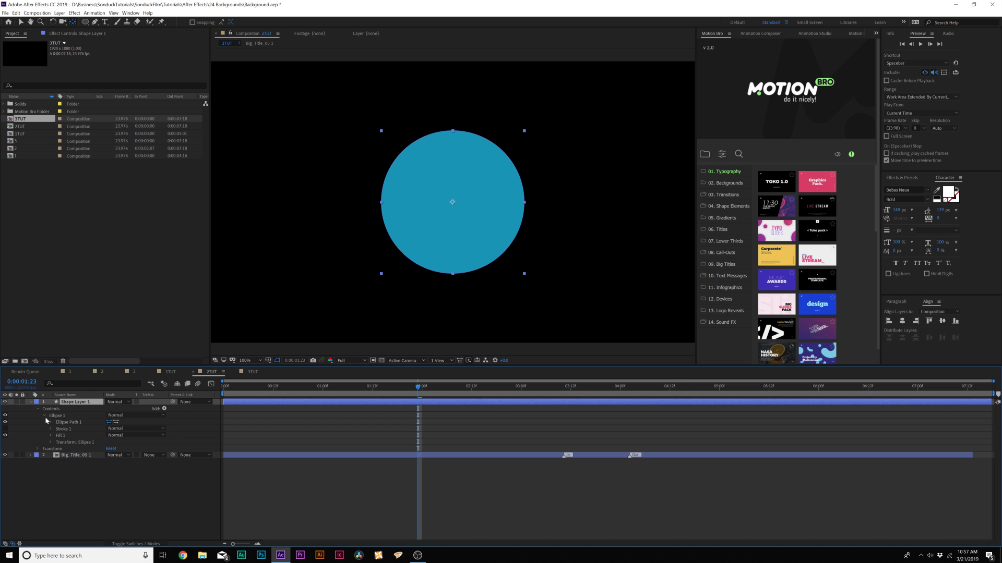
# Step: Keyframe the Ellipse Path Size from 0 at the start to 2560 at 2:09, then preview
pyautogui.click(49, 422)
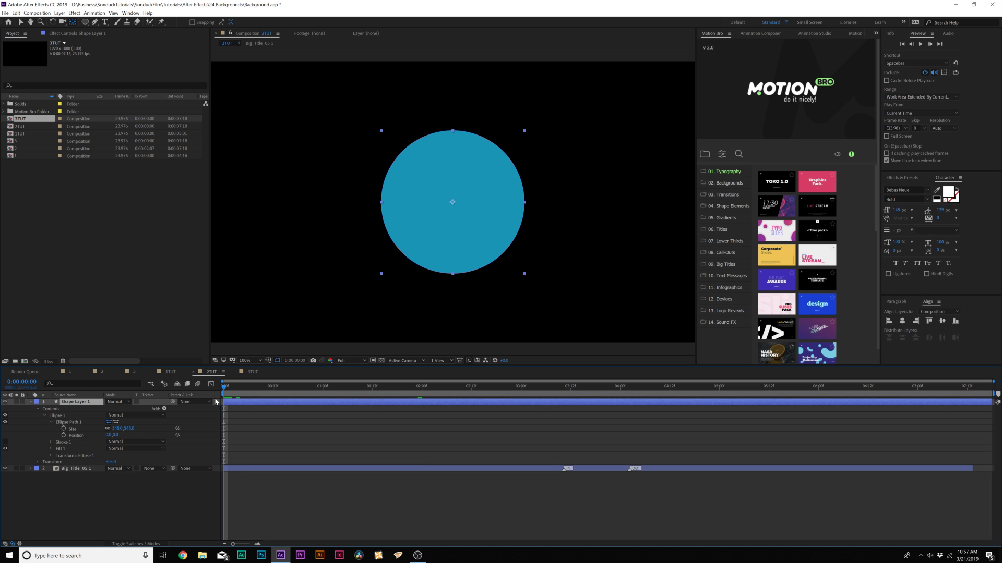
pyautogui.click(63, 429)
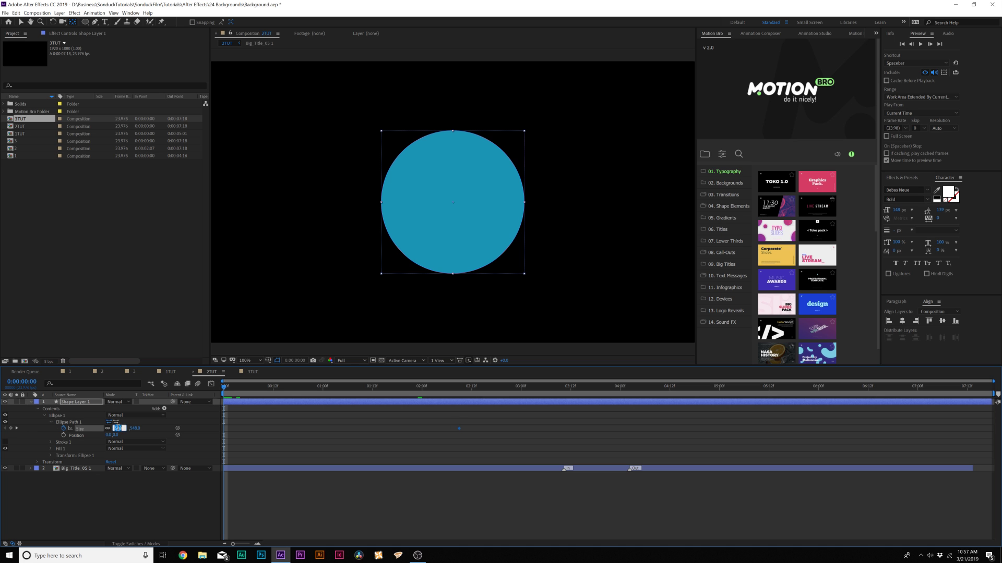
pyautogui.moveTo(229, 386); pyautogui.dragTo(460, 392)
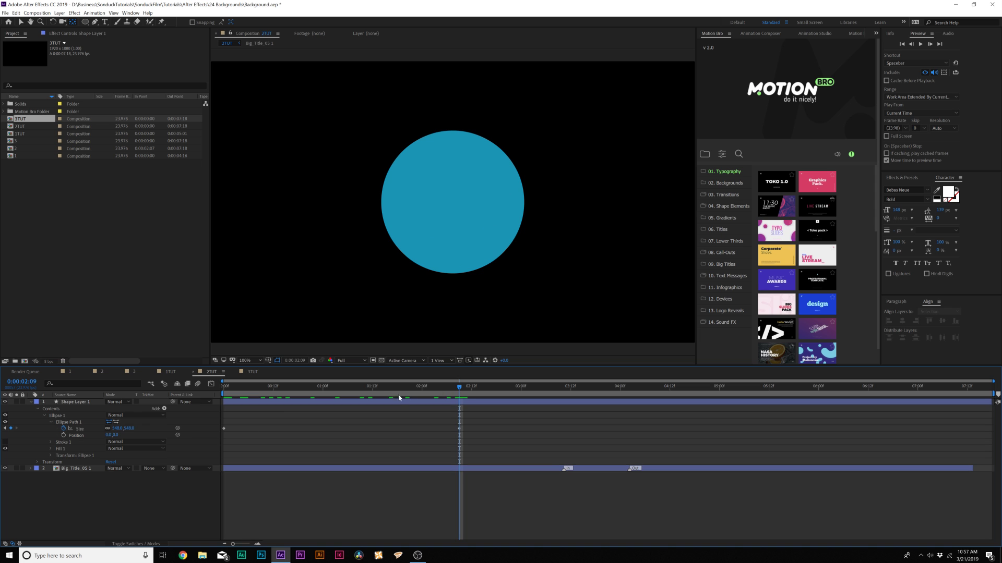
pyautogui.moveTo(119, 431); pyautogui.dragTo(539, 356)
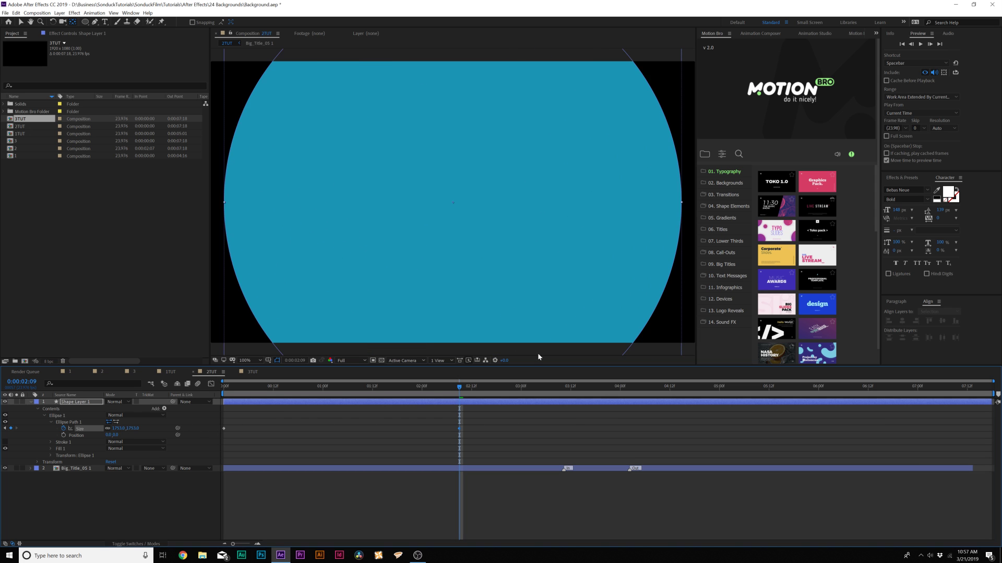
pyautogui.click(119, 434)
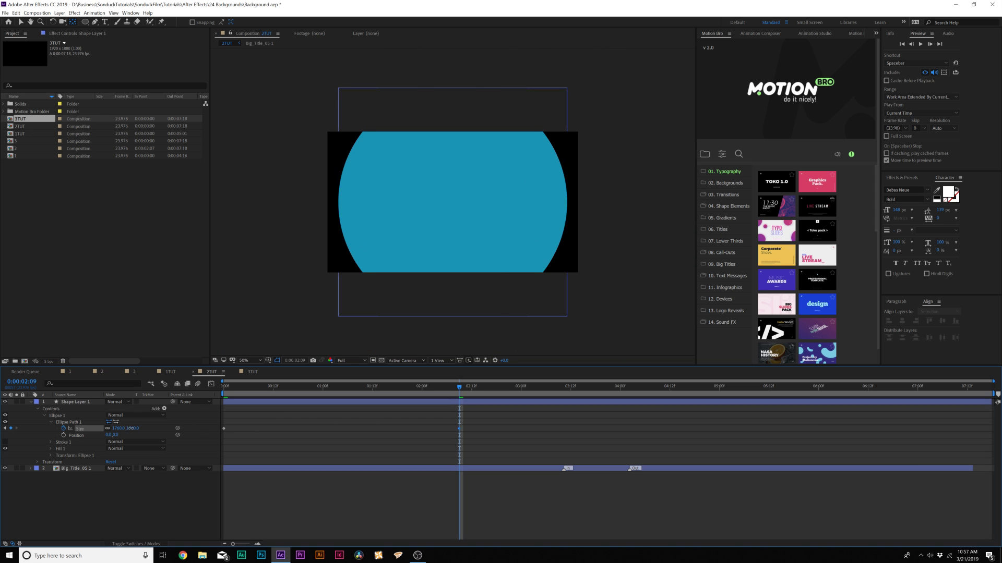
pyautogui.moveTo(129, 429); pyautogui.dragTo(462, 433)
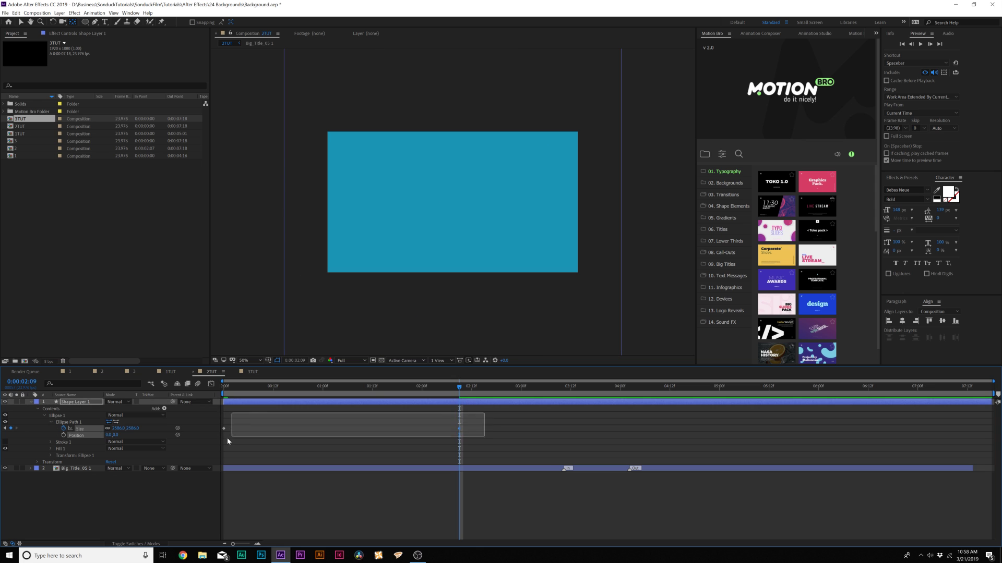
pyautogui.moveTo(228, 441); pyautogui.dragTo(213, 443)
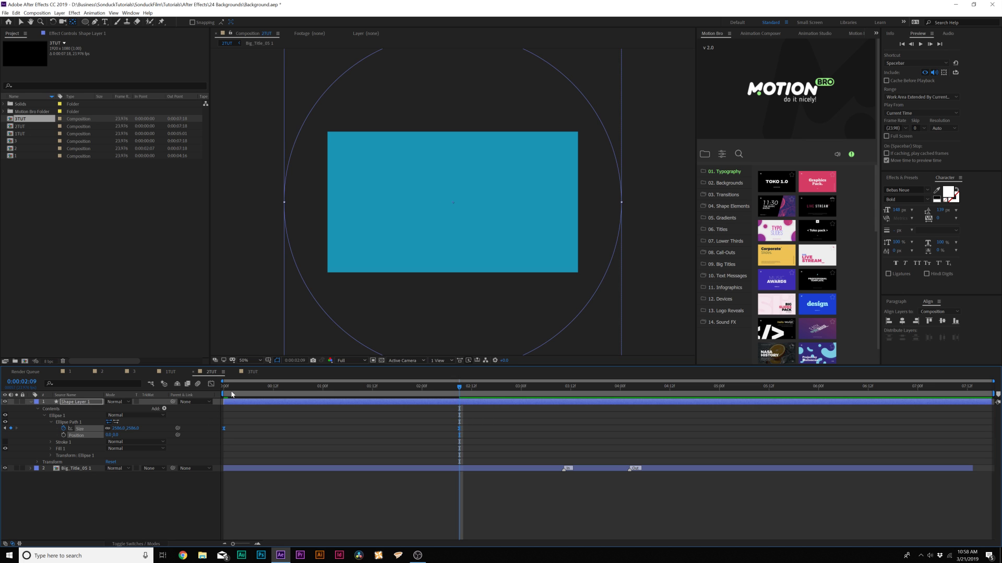
pyautogui.press('Home')
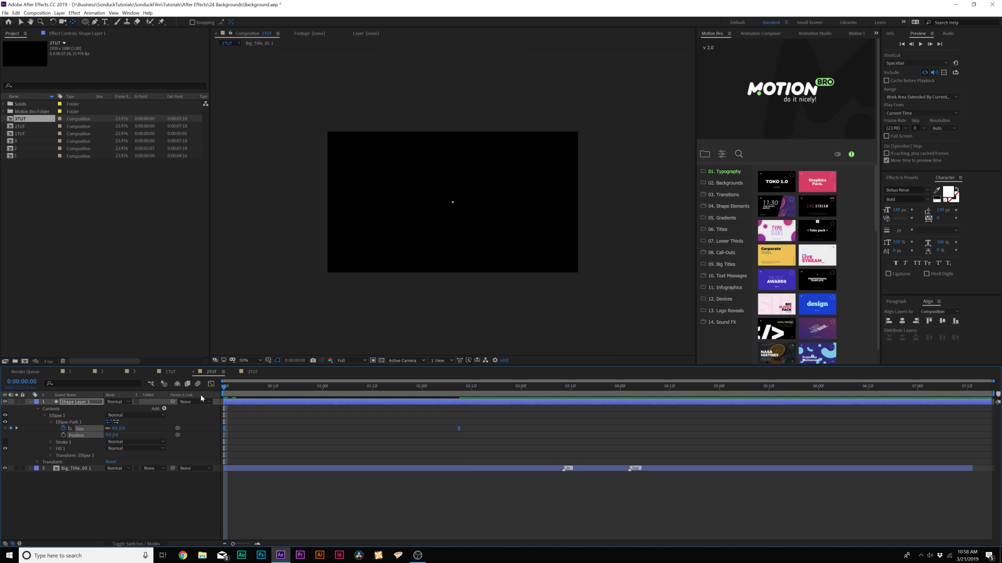
pyautogui.press('space')
pyautogui.press('space')
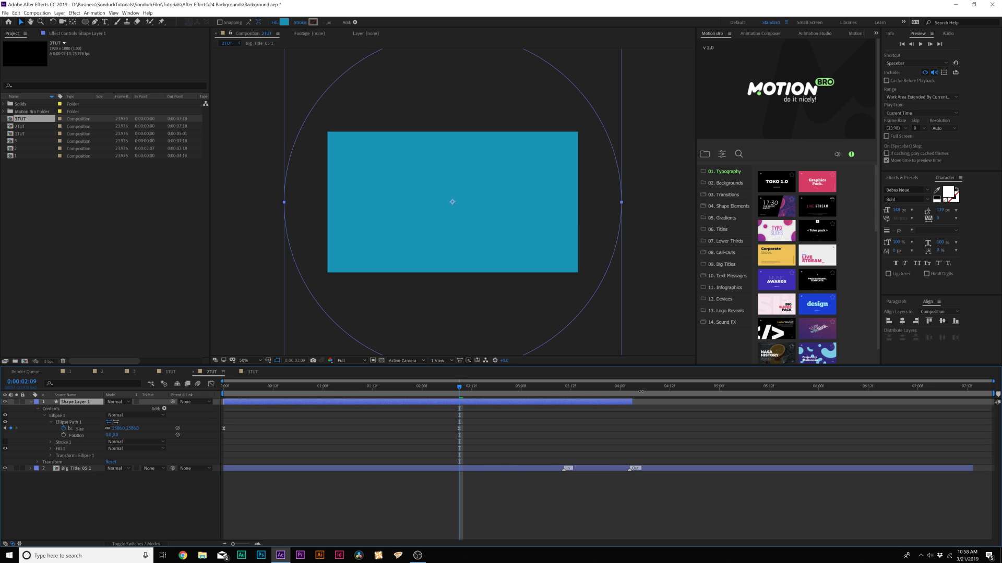
# Step: Duplicate the circle layer and give the copy a darker blue fill
pyautogui.click(331, 388)
pyautogui.press('u')
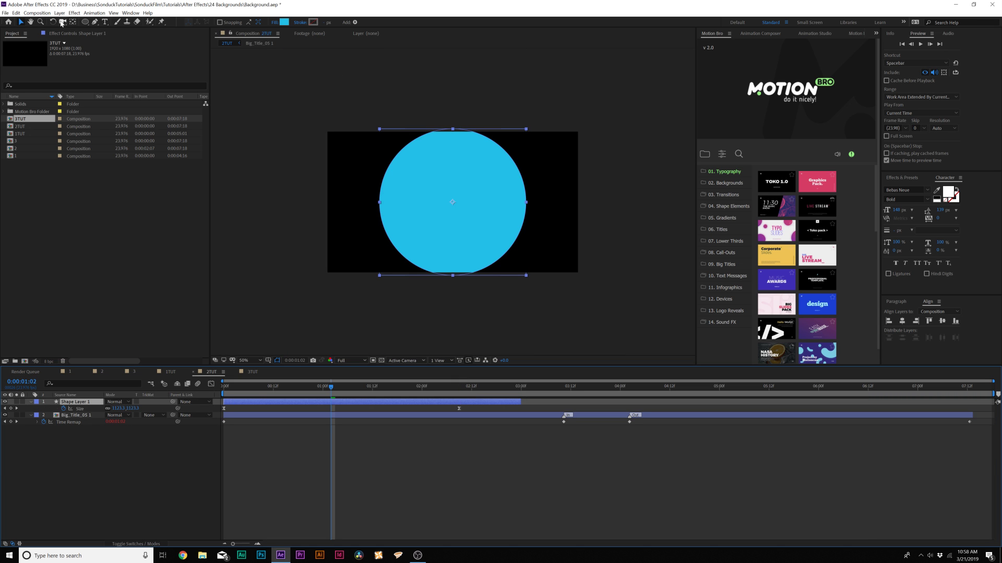
pyautogui.click(17, 12)
pyautogui.click(31, 105)
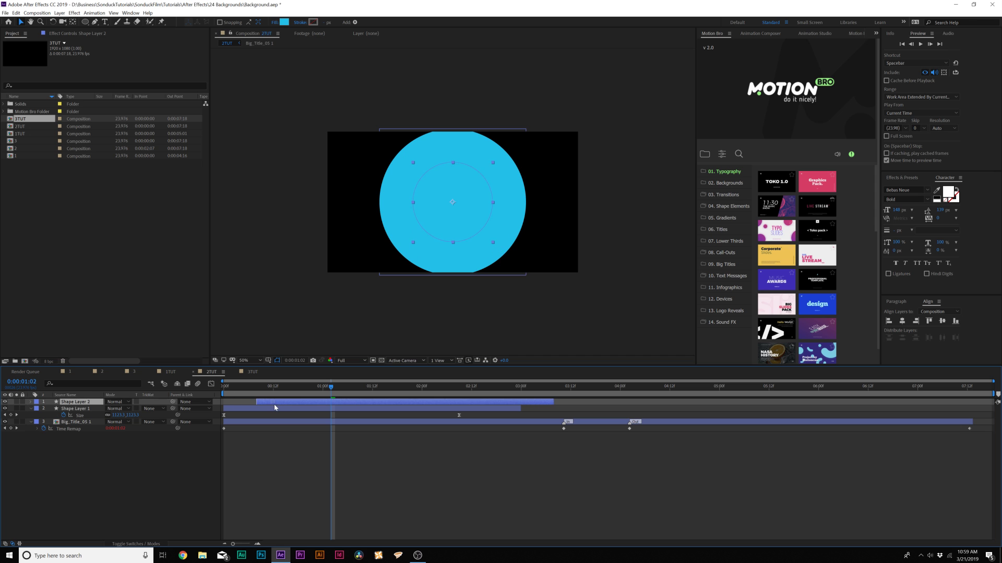
pyautogui.click(283, 23)
pyautogui.click(614, 247)
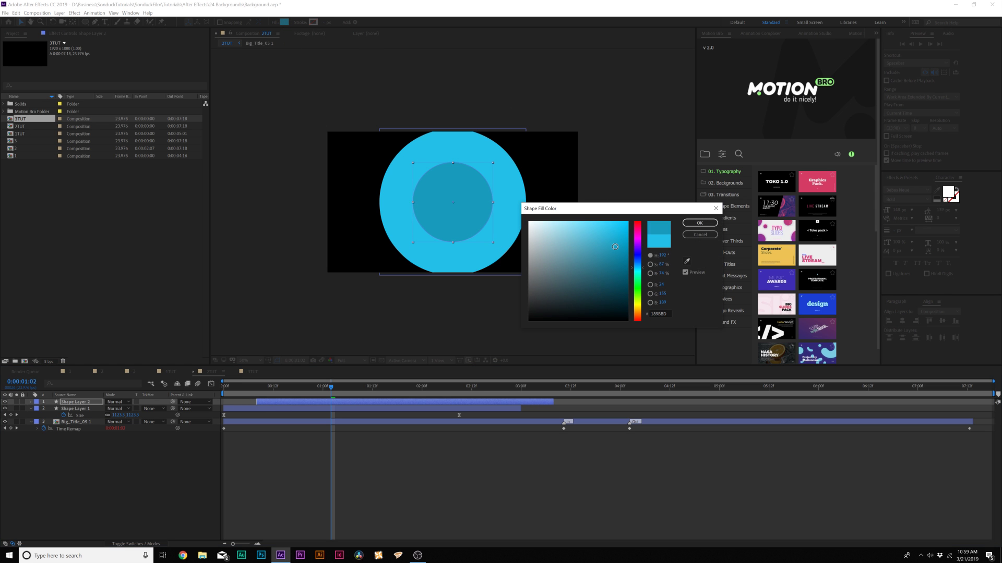
pyautogui.click(700, 223)
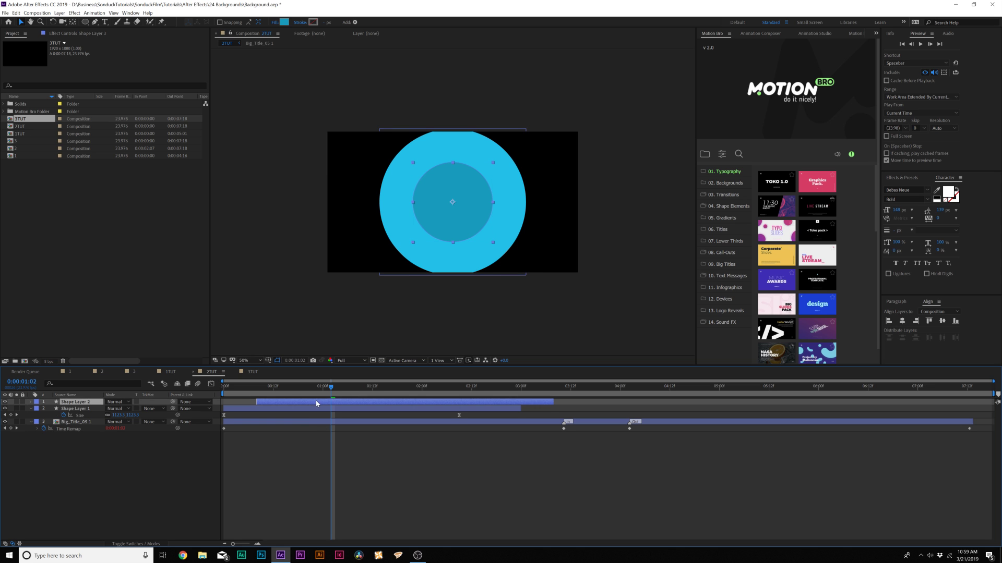
# Step: Duplicate it again one frame later with a darker teal fill, and check the rings
pyautogui.hotkey('ctrl', 'd')
pyautogui.hotkey('alt', 'pagedown')
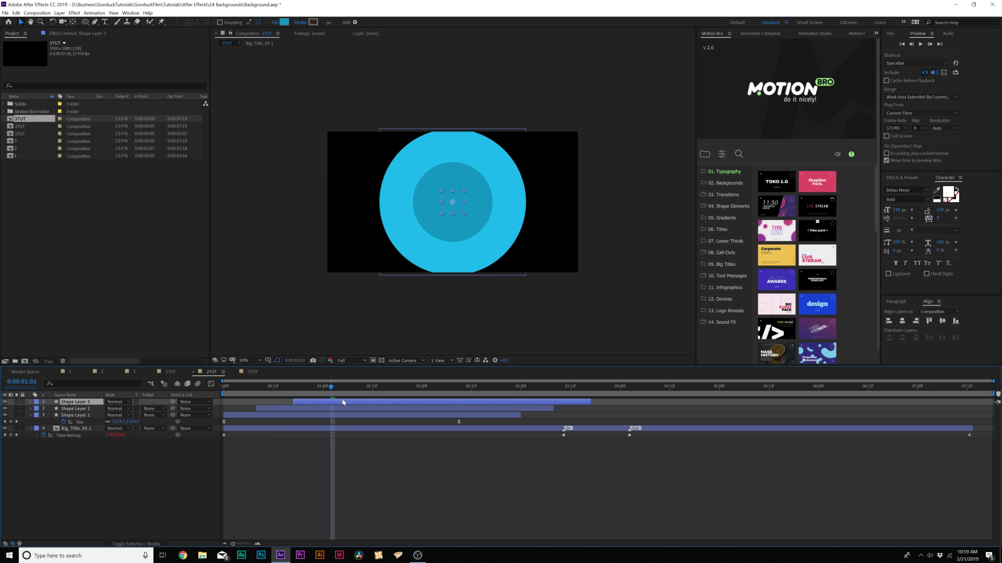
pyautogui.click(284, 22)
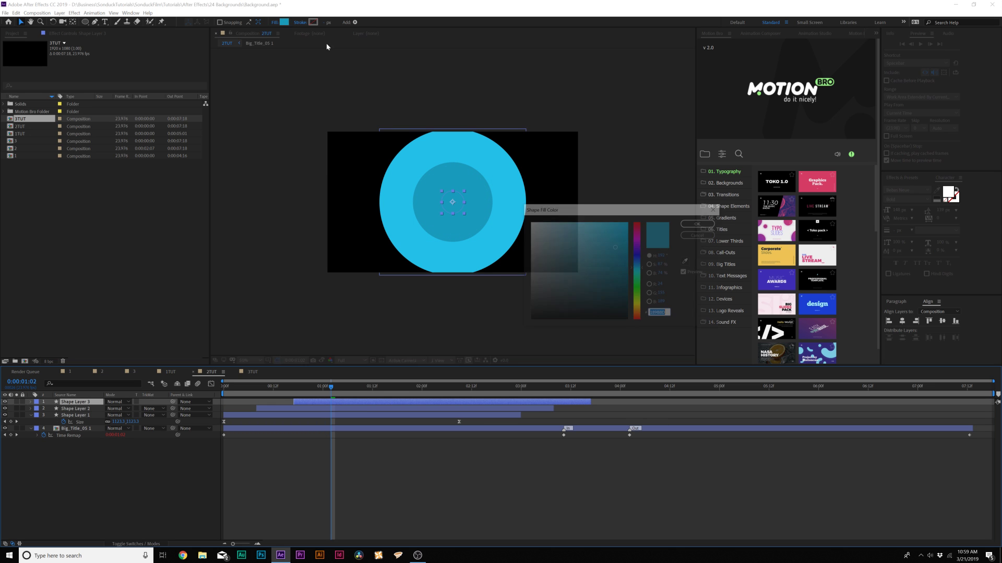
pyautogui.click(622, 260)
pyautogui.click(700, 223)
pyautogui.moveTo(331, 387); pyautogui.dragTo(393, 404)
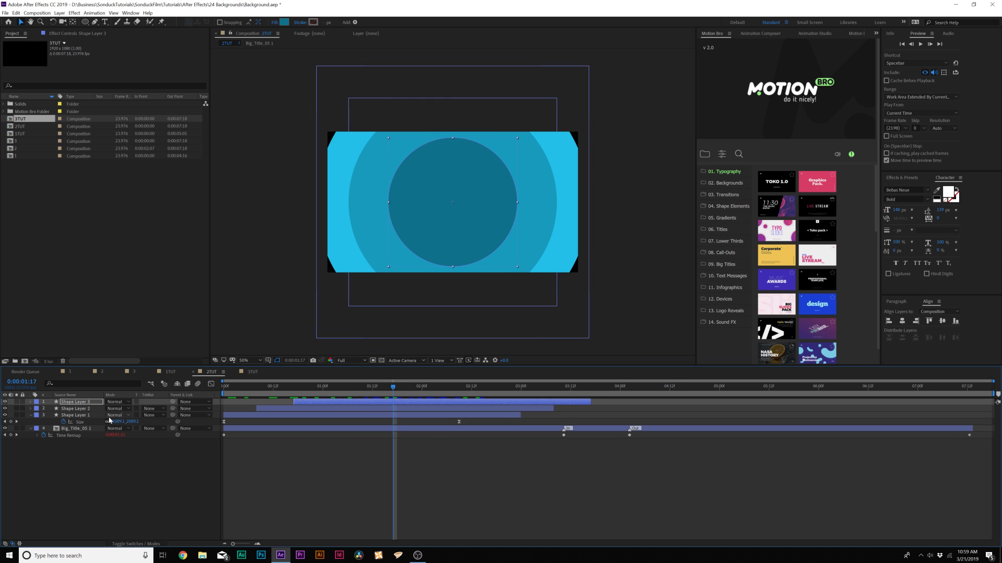
# Step: Label the three circle layers orange, duplicate them and start the copies about a second later
pyautogui.keyDown('shift'); pyautogui.click(75, 416); pyautogui.keyUp('shift')
pyautogui.click(37, 415)
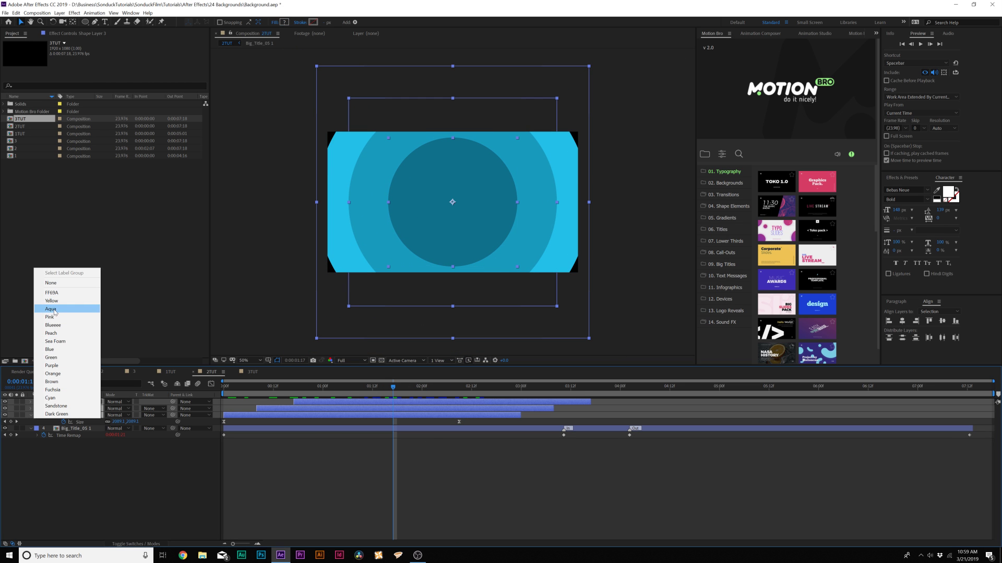
pyautogui.click(52, 373)
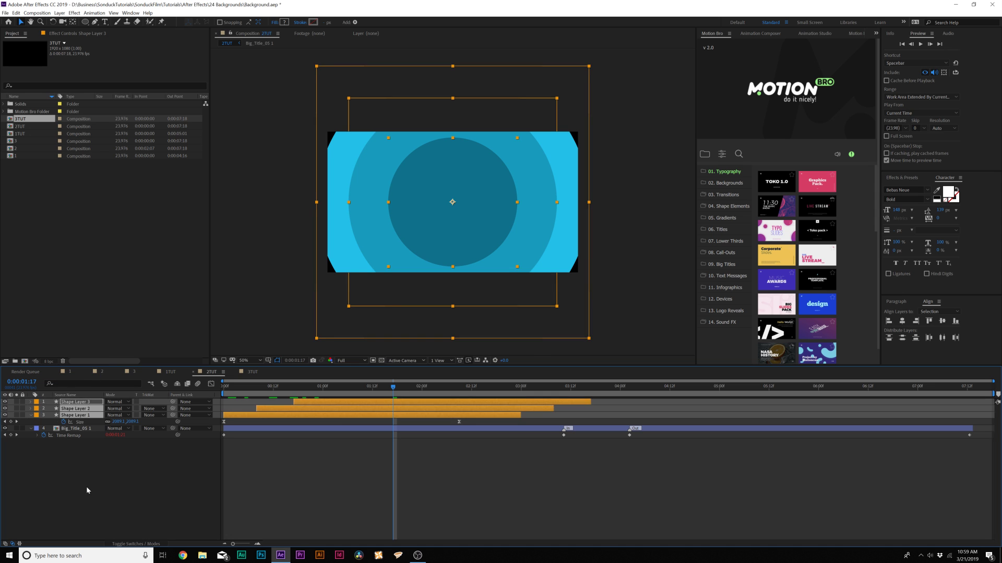
pyautogui.click(31, 415)
pyautogui.click(73, 415)
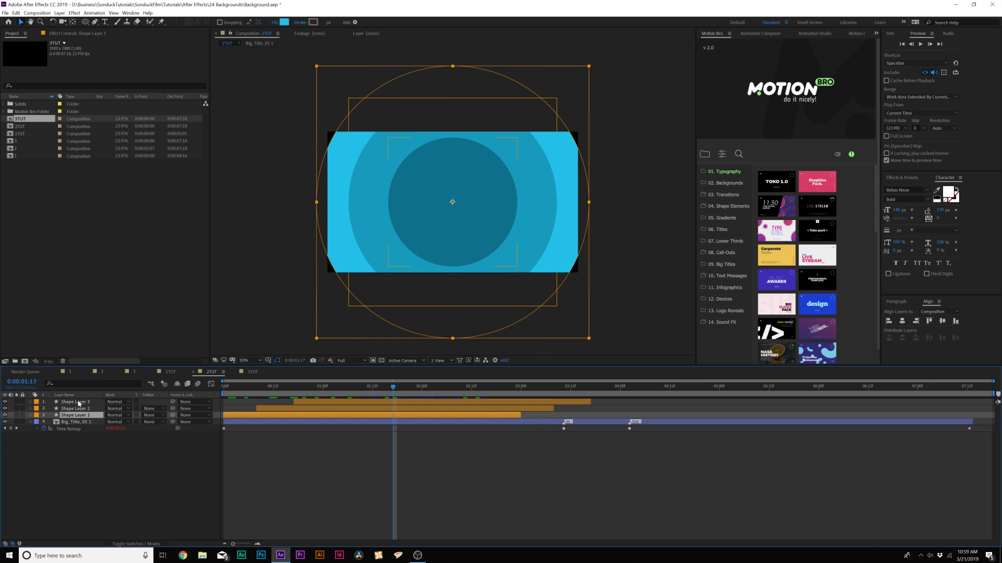
pyautogui.keyDown('shift'); pyautogui.click(78, 403); pyautogui.keyUp('shift')
pyautogui.hotkey('ctrl', 'd')
pyautogui.moveTo(79, 417); pyautogui.dragTo(89, 407)
pyautogui.moveTo(254, 418); pyautogui.dragTo(364, 420)
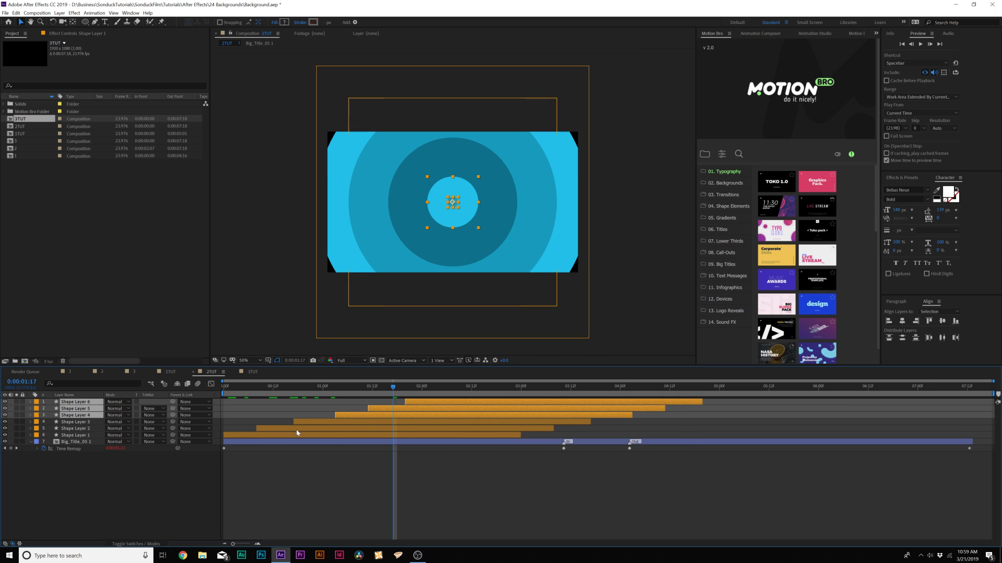
# Step: Label the copies pink, then duplicate all six circle layers and offset them later
pyautogui.click(37, 403)
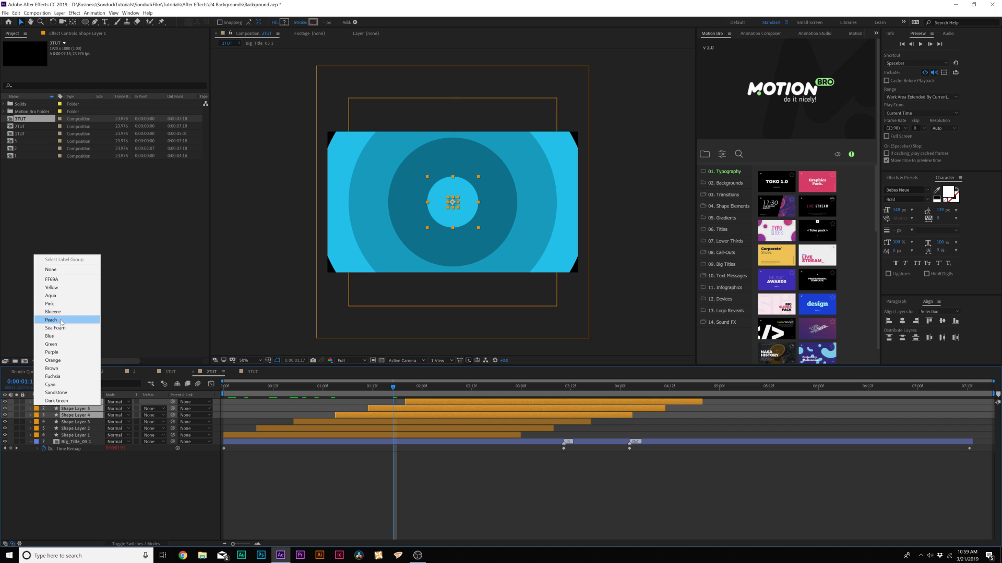
pyautogui.click(58, 304)
pyautogui.click(284, 405)
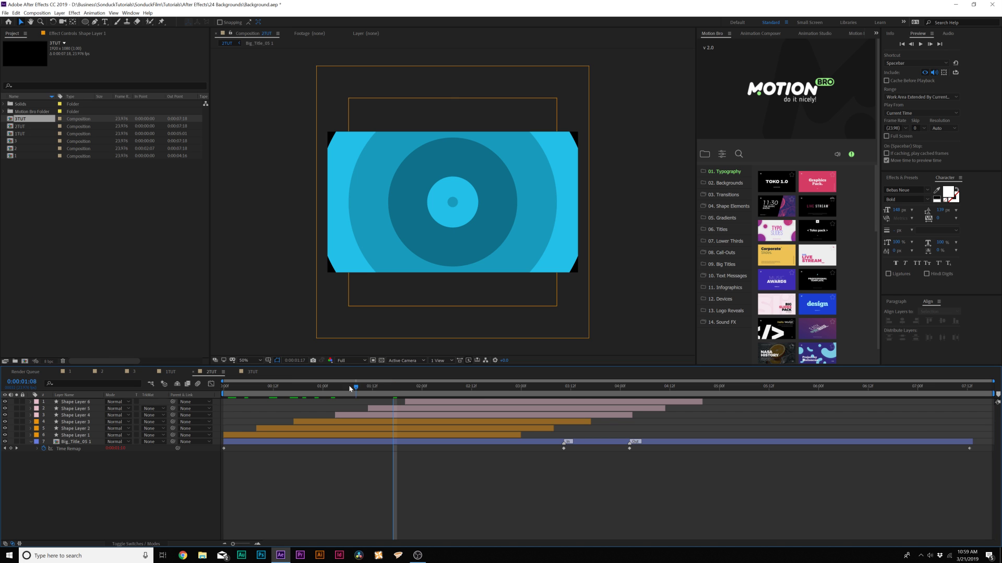
pyautogui.moveTo(349, 389); pyautogui.dragTo(509, 387)
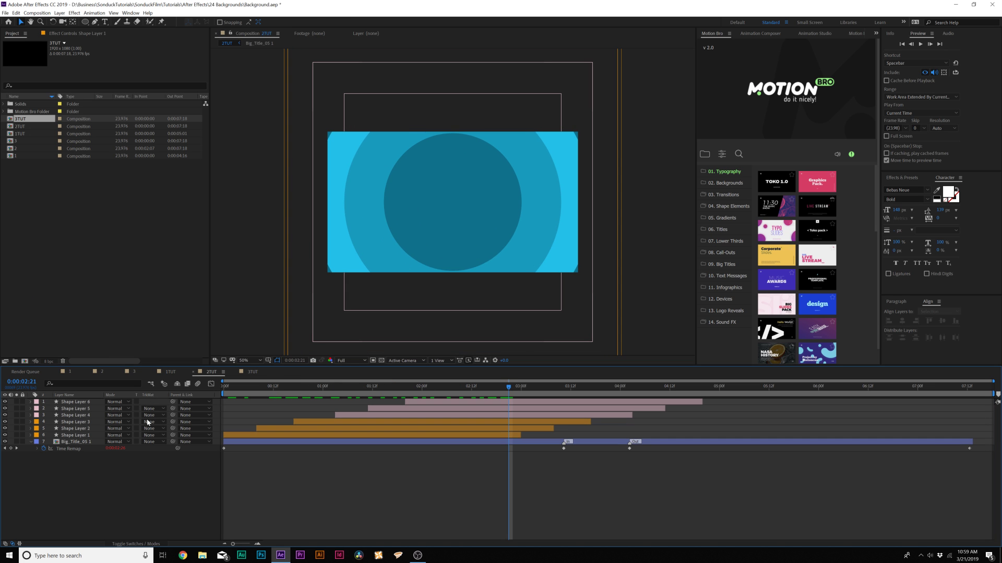
pyautogui.click(89, 436)
pyautogui.keyDown('shift'); pyautogui.click(84, 402); pyautogui.keyUp('shift')
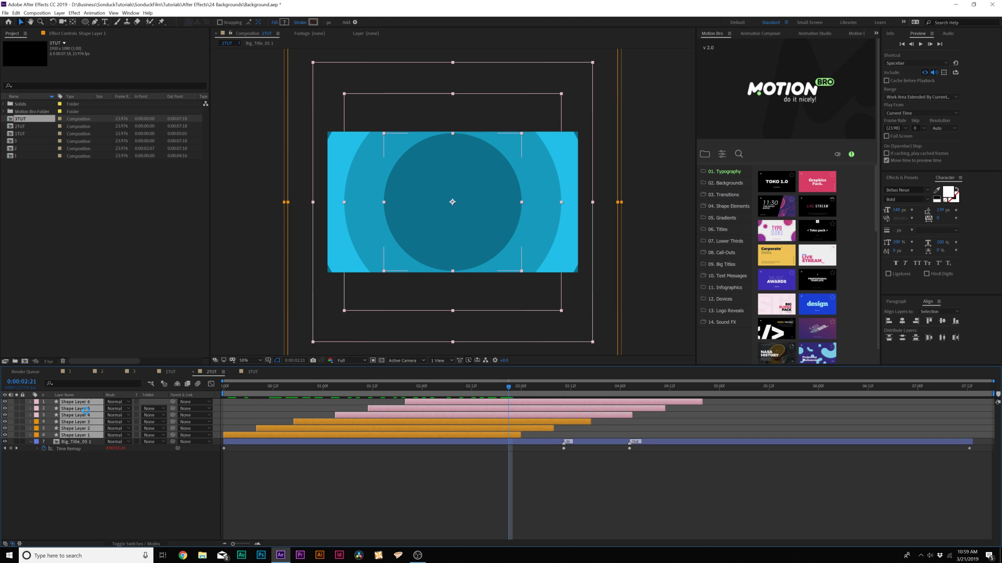
pyautogui.hotkey('ctrl', 'd')
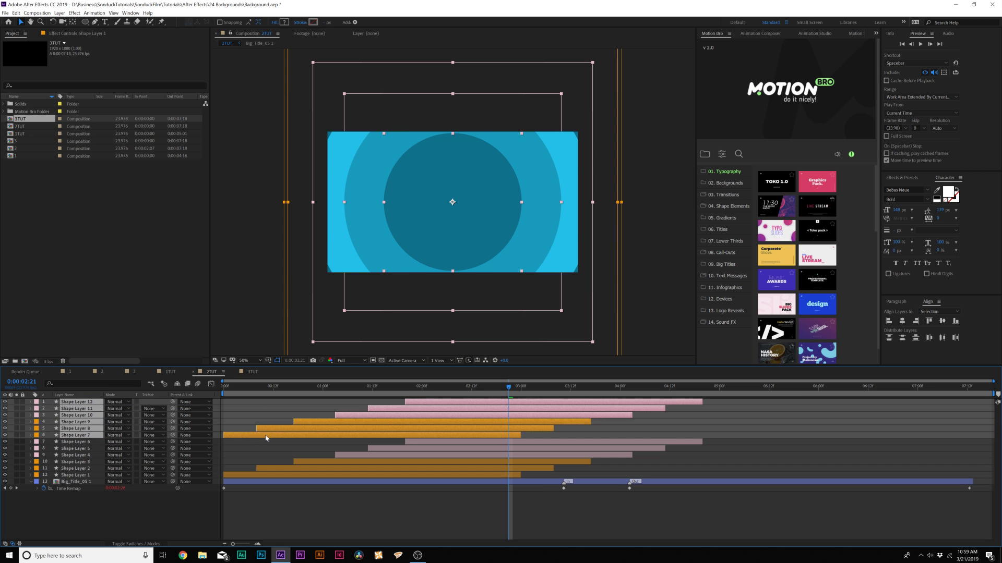
pyautogui.moveTo(266, 438); pyautogui.dragTo(467, 441)
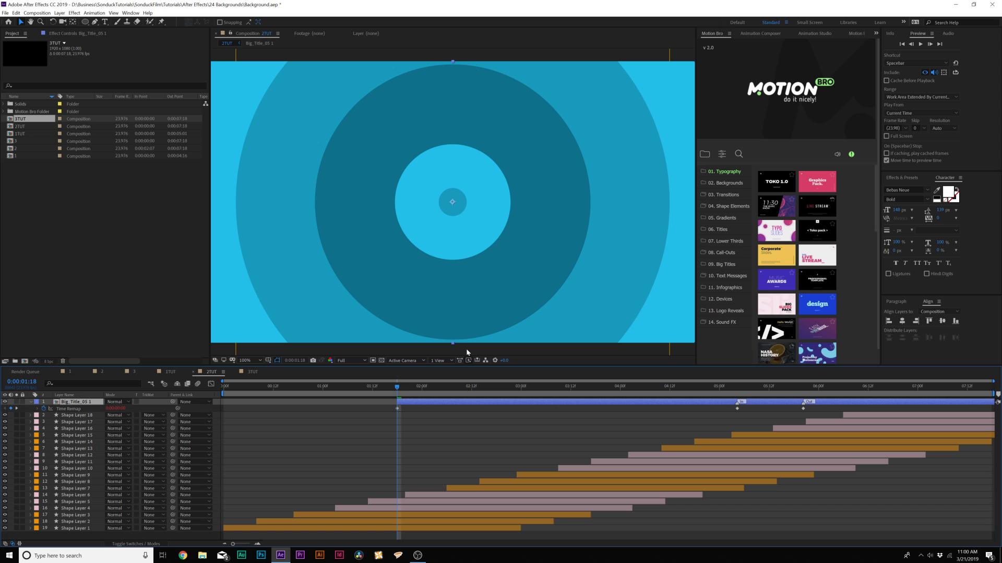
# Step: Play a preview of the concentric circles animation
pyautogui.press('space')
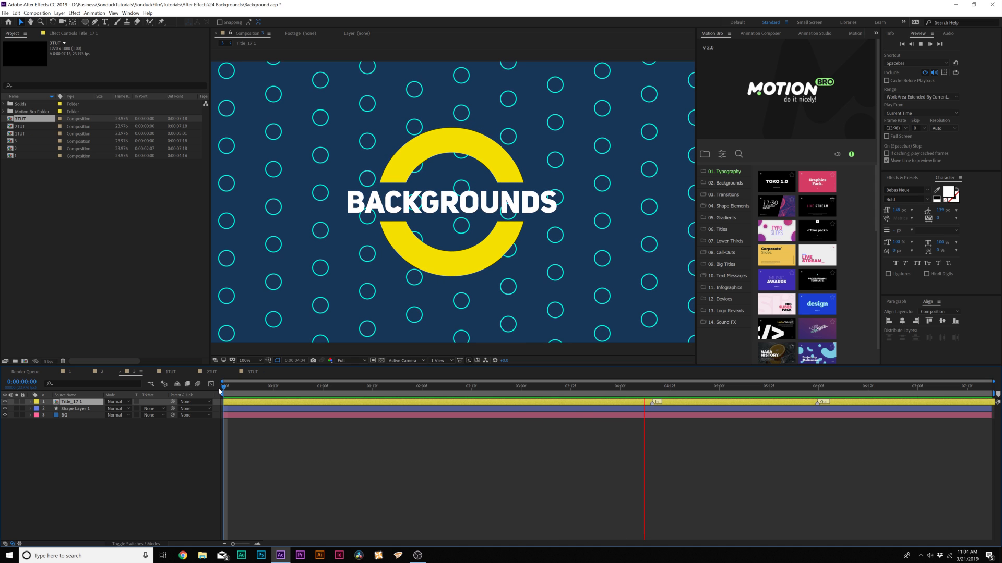
# Step: Switch to the 3TUT comp and play through its BACKGROUNDS title animation
pyautogui.click(252, 372)
pyautogui.moveTo(274, 388); pyautogui.dragTo(453, 400)
pyautogui.press('space')
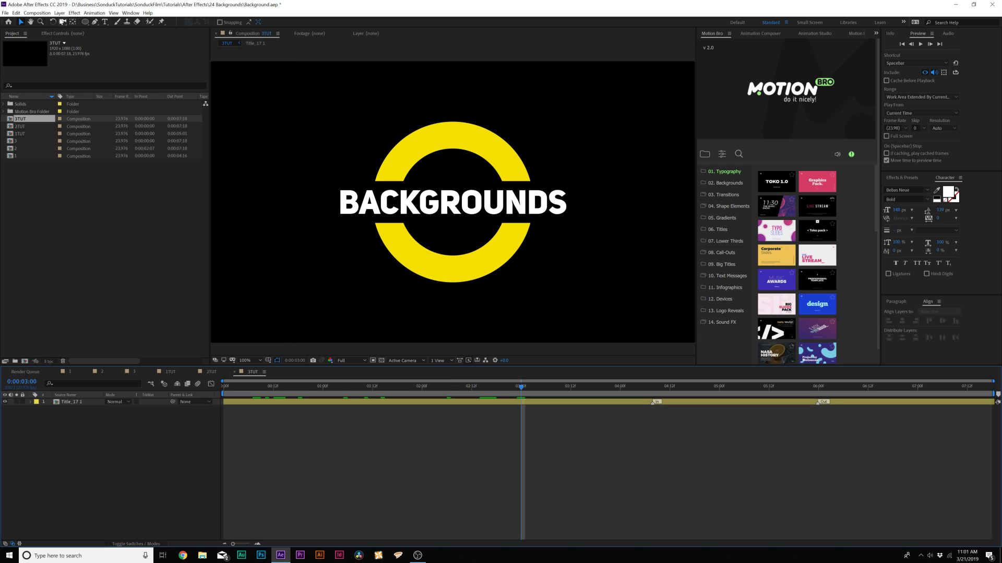
# Step: Add a dark blue solid named BG with colour 0A466C behind the title
pyautogui.click(60, 12)
pyautogui.moveTo(68, 22)
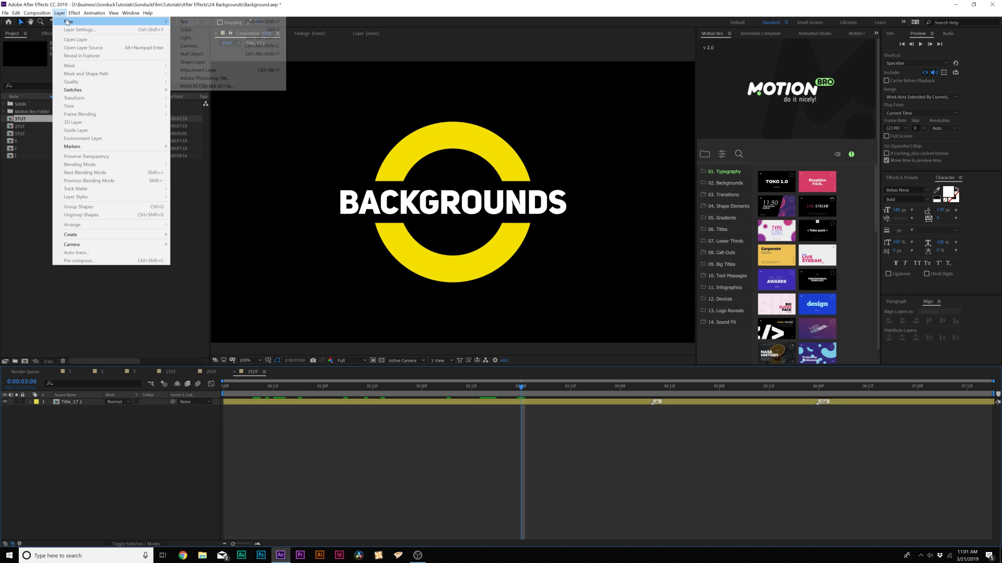
pyautogui.click(186, 31)
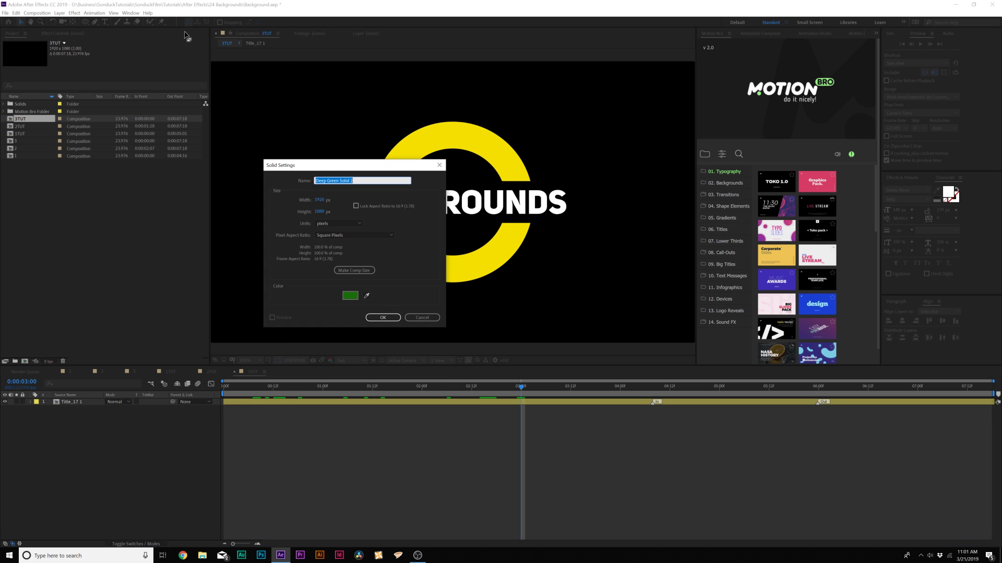
pyautogui.click(349, 295)
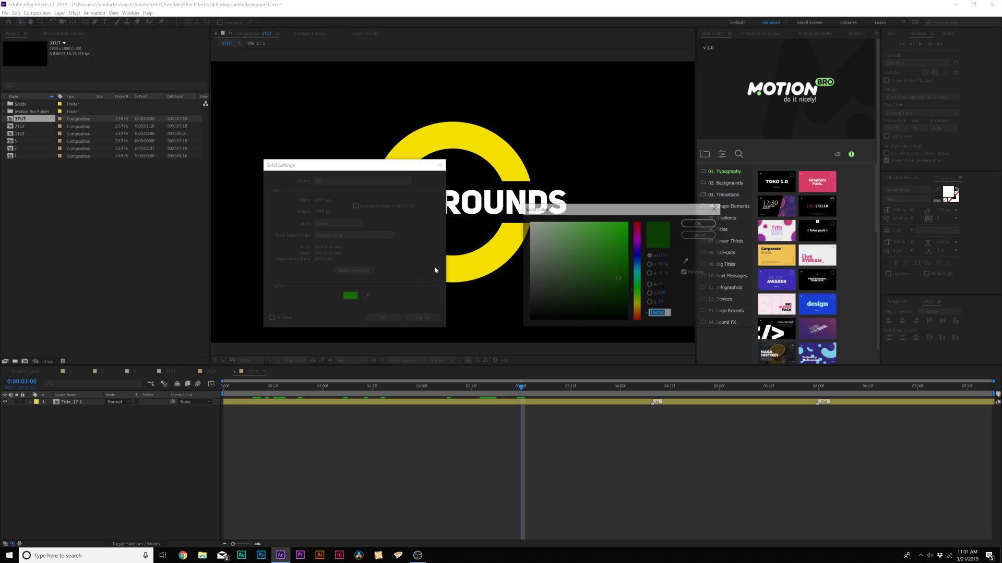
pyautogui.moveTo(637, 272); pyautogui.dragTo(638, 267)
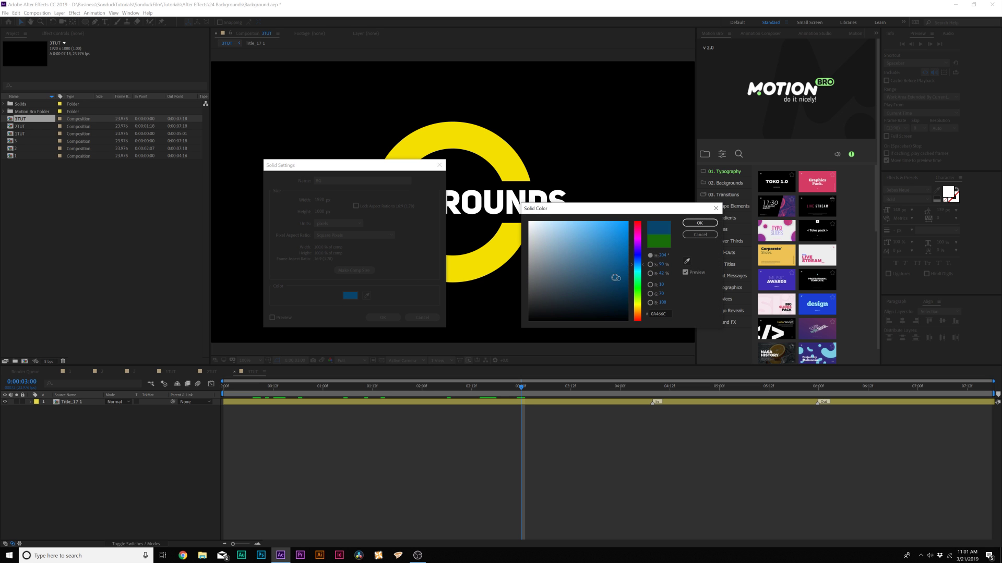
pyautogui.click(699, 223)
pyautogui.click(383, 318)
pyautogui.moveTo(85, 22); pyautogui.dragTo(115, 39)
# Step: Set new shapes to Fill None and Stroke Solid Color
pyautogui.click(212, 22)
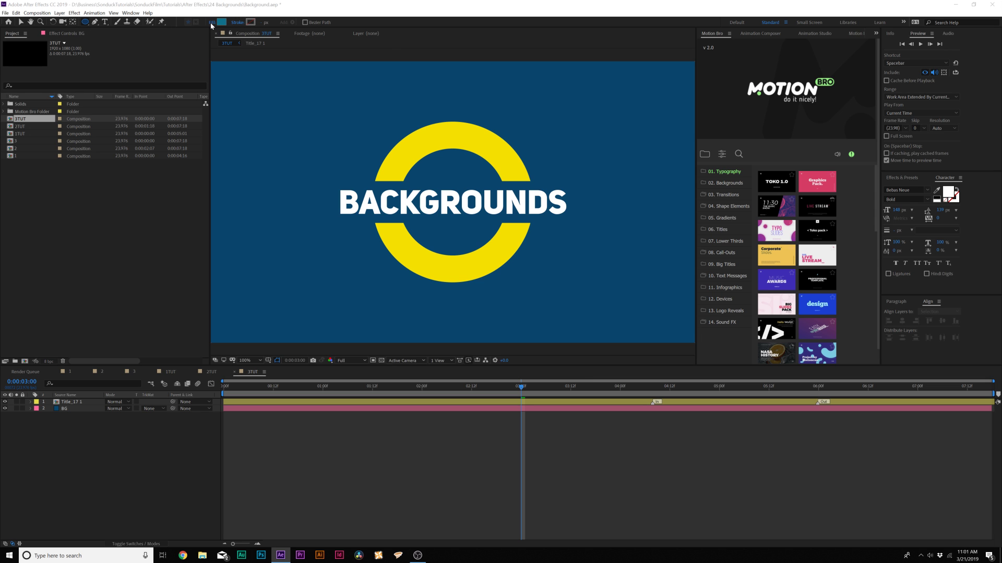
pyautogui.click(521, 175)
pyautogui.click(549, 220)
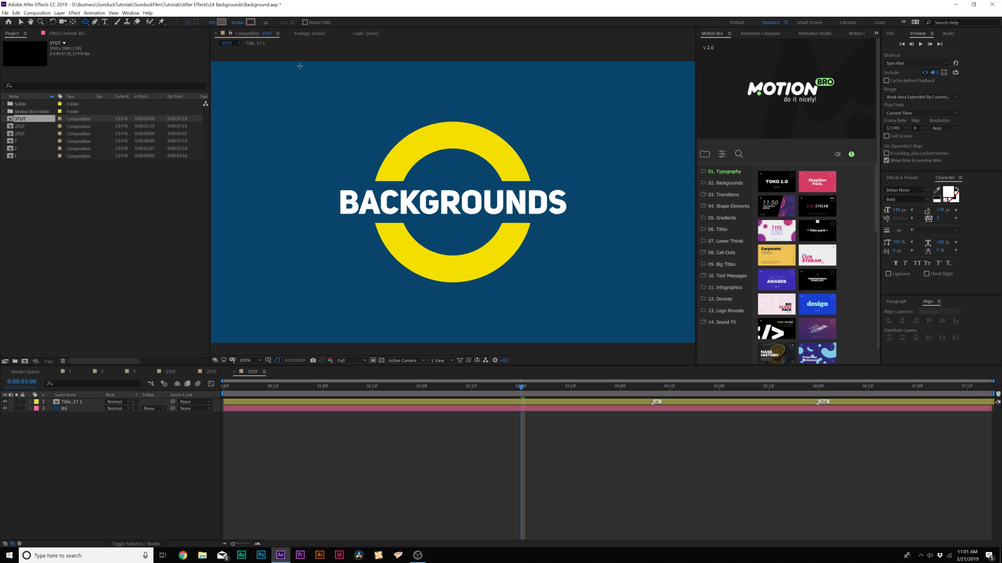
pyautogui.click(237, 23)
pyautogui.click(530, 175)
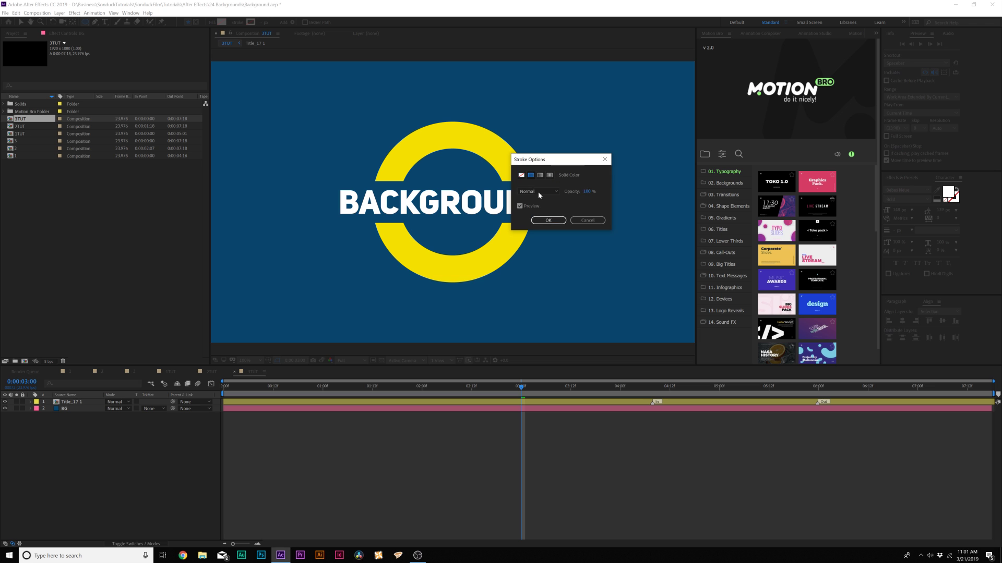
pyautogui.click(547, 220)
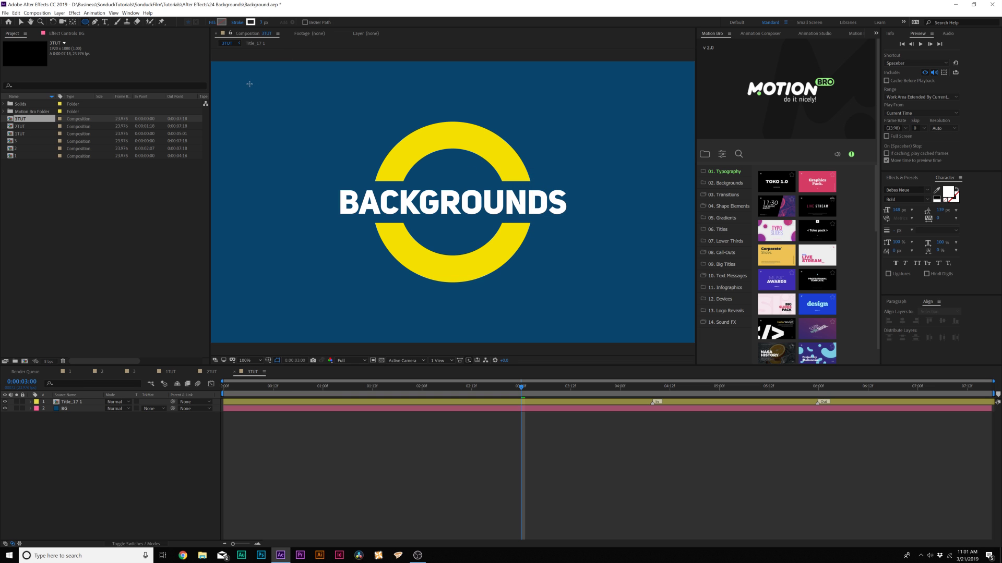
# Step: Draw a small outlined circle at top left and expand Ellipse 1's path settings
pyautogui.moveTo(243, 86); pyautogui.dragTo(256, 99)
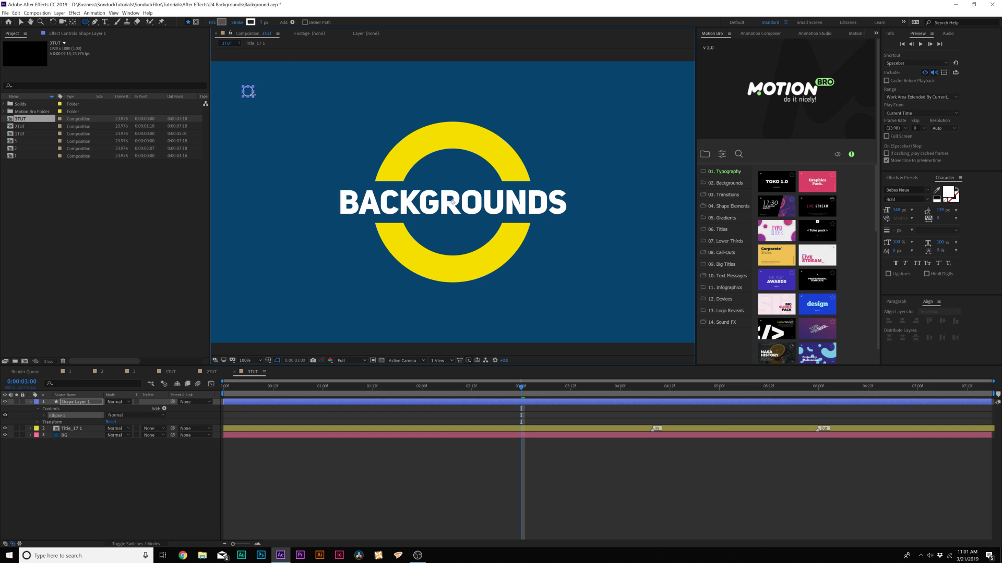
pyautogui.click(128, 437)
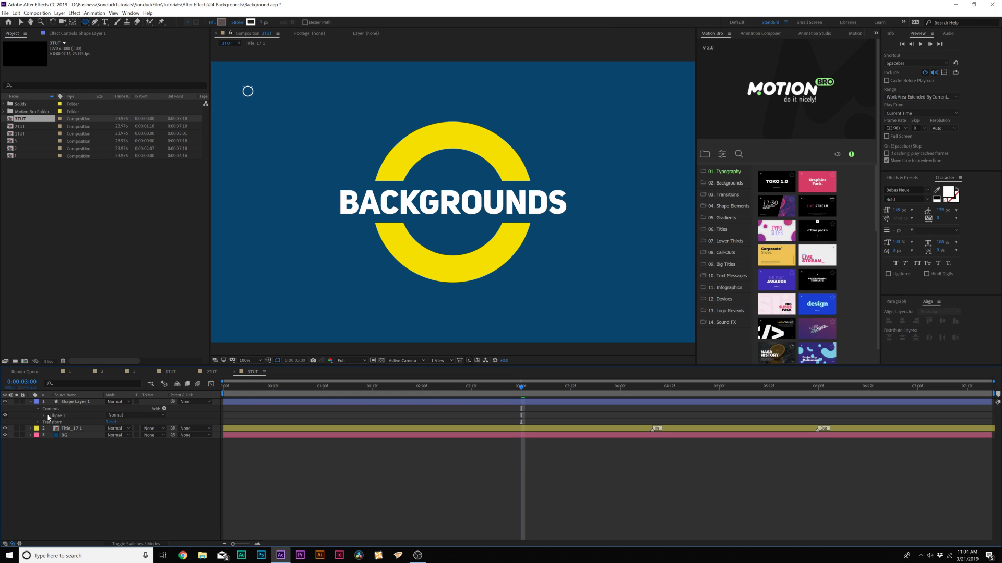
pyautogui.click(47, 416)
pyautogui.click(263, 23)
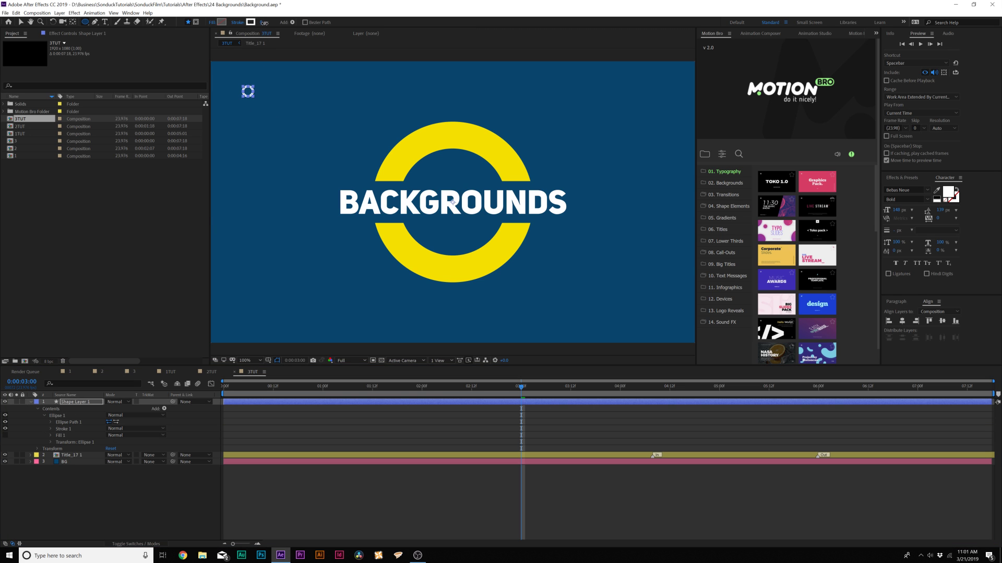
pyautogui.click(50, 423)
# Step: Add a Repeater, raising Copies and Position X to form a row of eleven circles
pyautogui.click(163, 409)
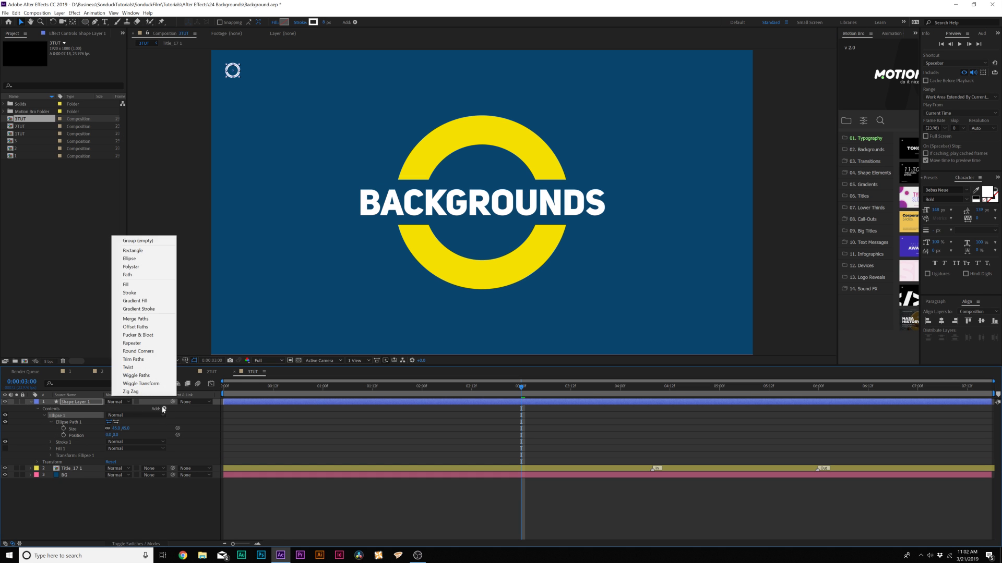
pyautogui.click(132, 343)
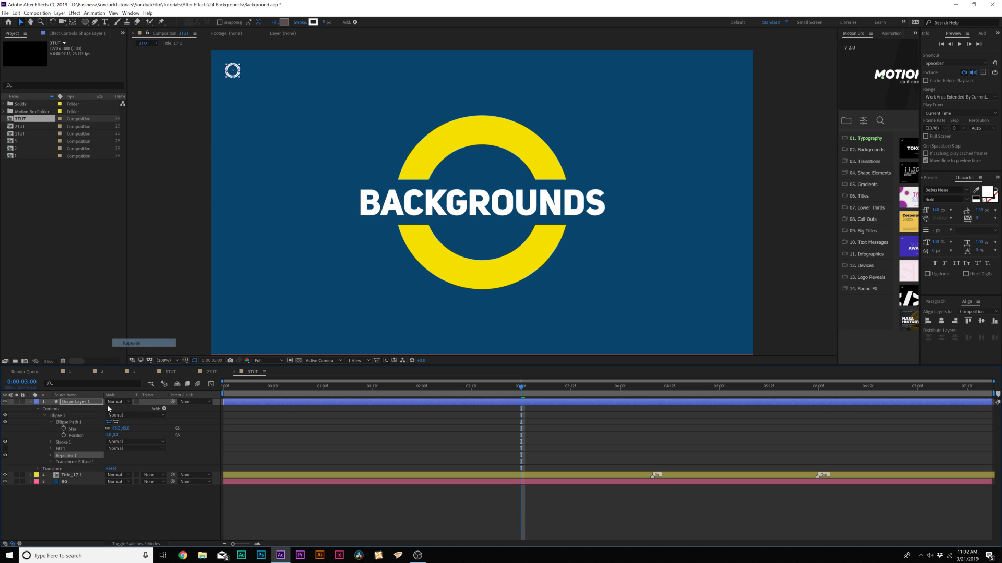
pyautogui.click(51, 456)
pyautogui.moveTo(108, 462); pyautogui.dragTo(116, 462)
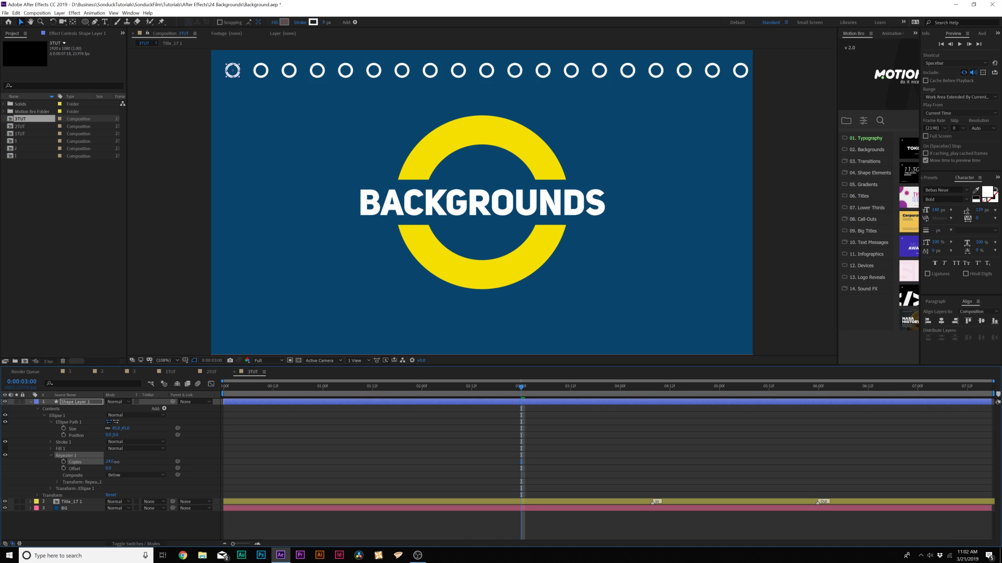
pyautogui.click(57, 482)
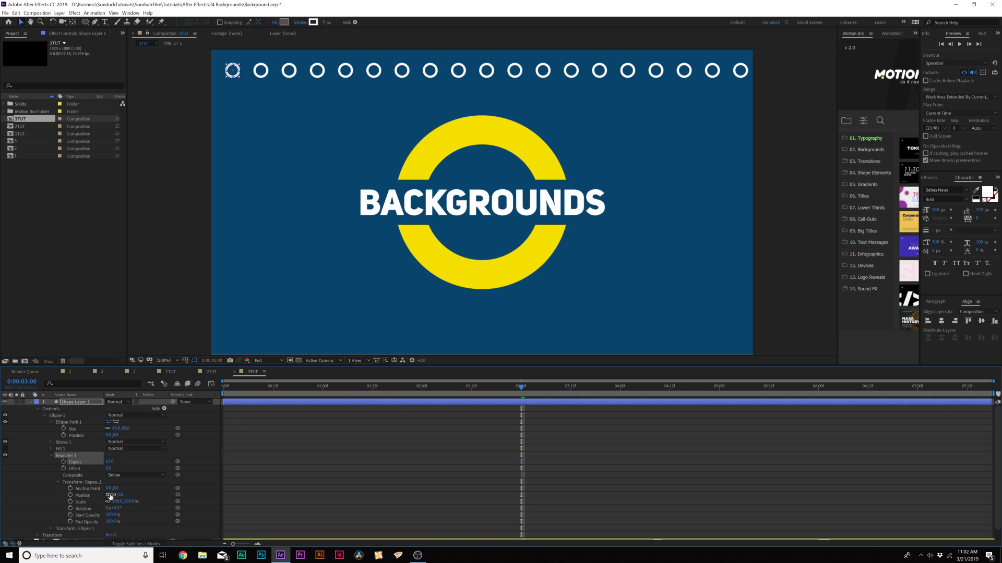
pyautogui.moveTo(110, 496); pyautogui.dragTo(138, 494)
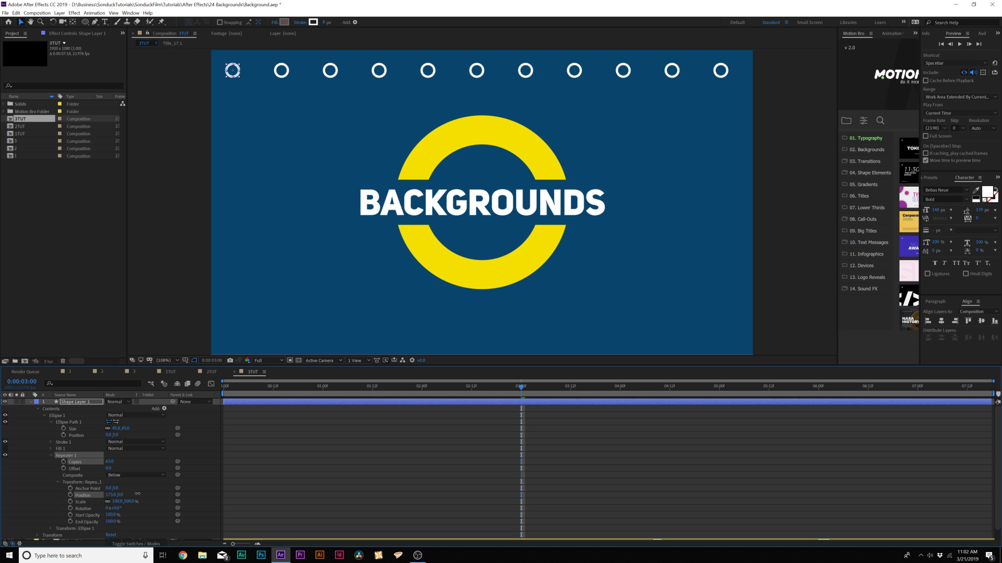
pyautogui.click(50, 455)
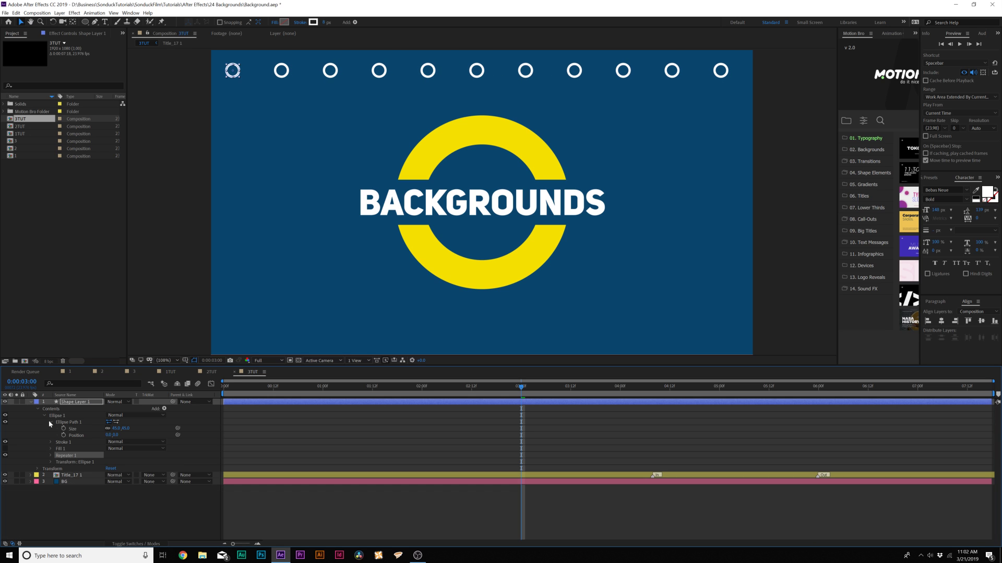
pyautogui.click(51, 422)
# Step: Add a second Repeater with Transform Position Y 116 and 16 copies for staggered rows
pyautogui.click(164, 409)
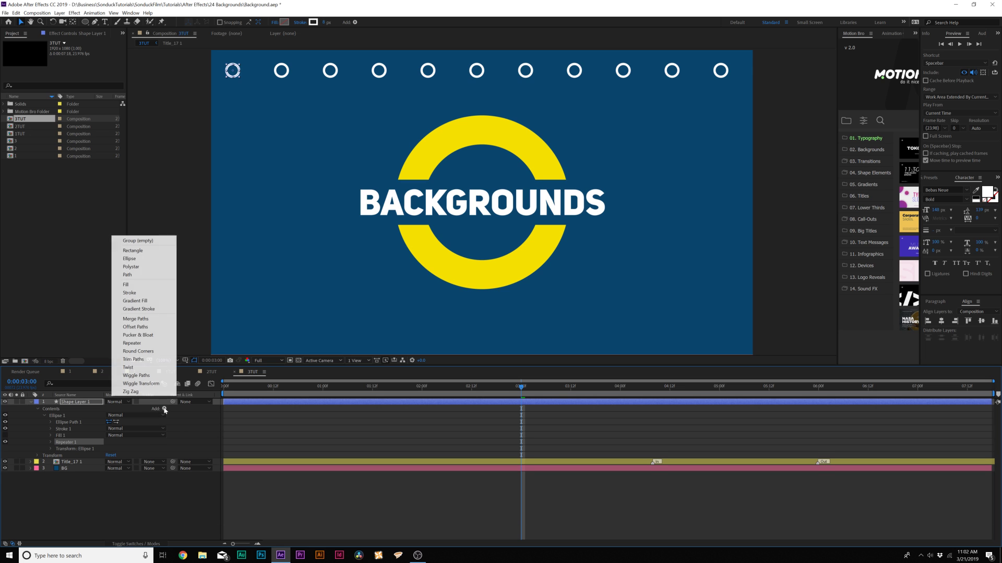
pyautogui.click(132, 344)
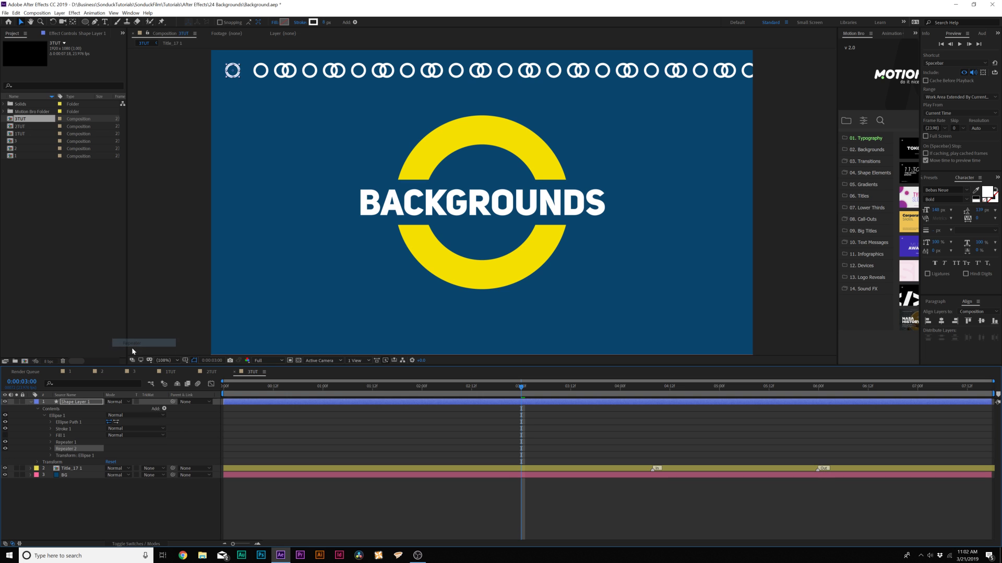
pyautogui.click(50, 449)
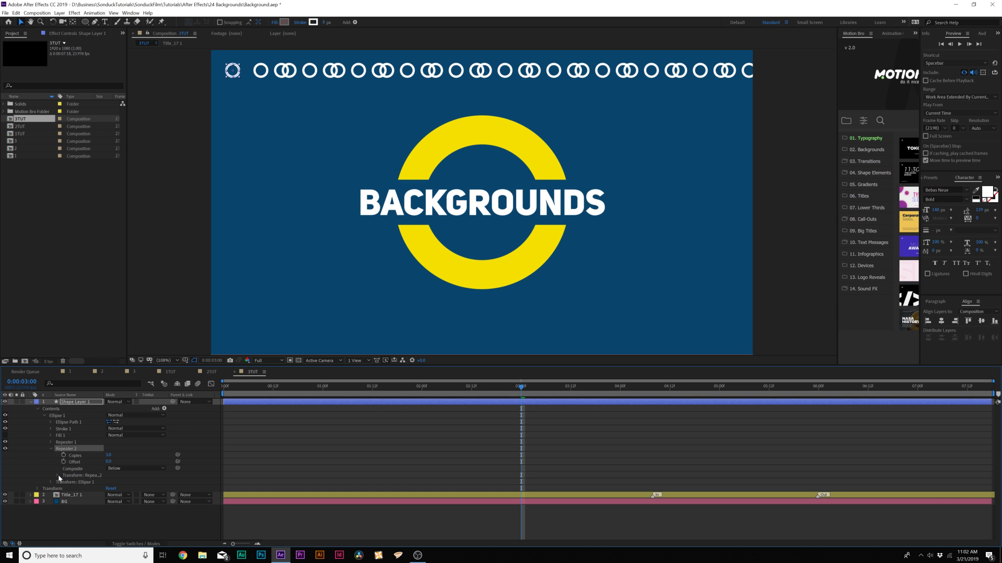
pyautogui.click(57, 476)
pyautogui.moveTo(123, 486); pyautogui.dragTo(164, 487)
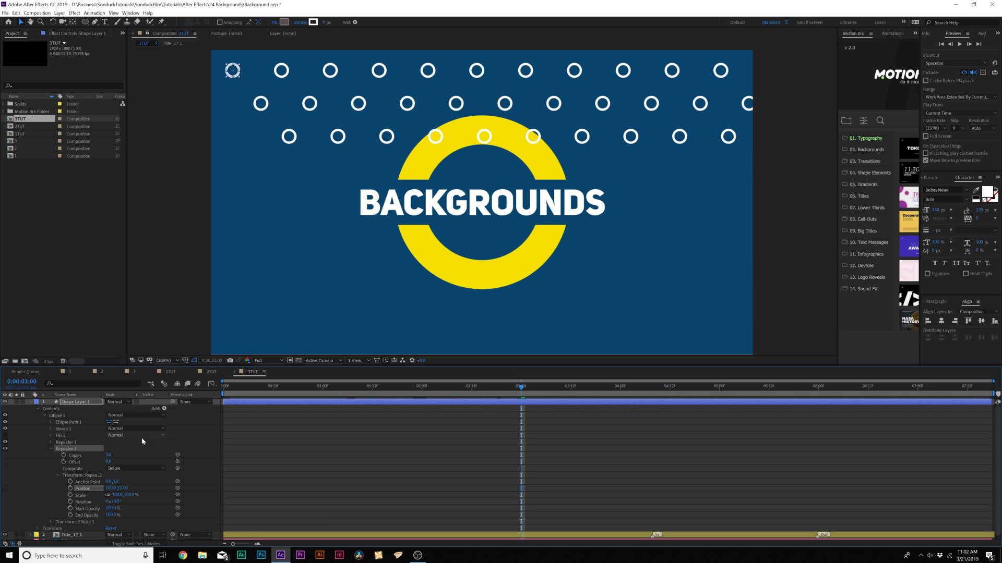
pyautogui.moveTo(111, 457); pyautogui.dragTo(113, 456)
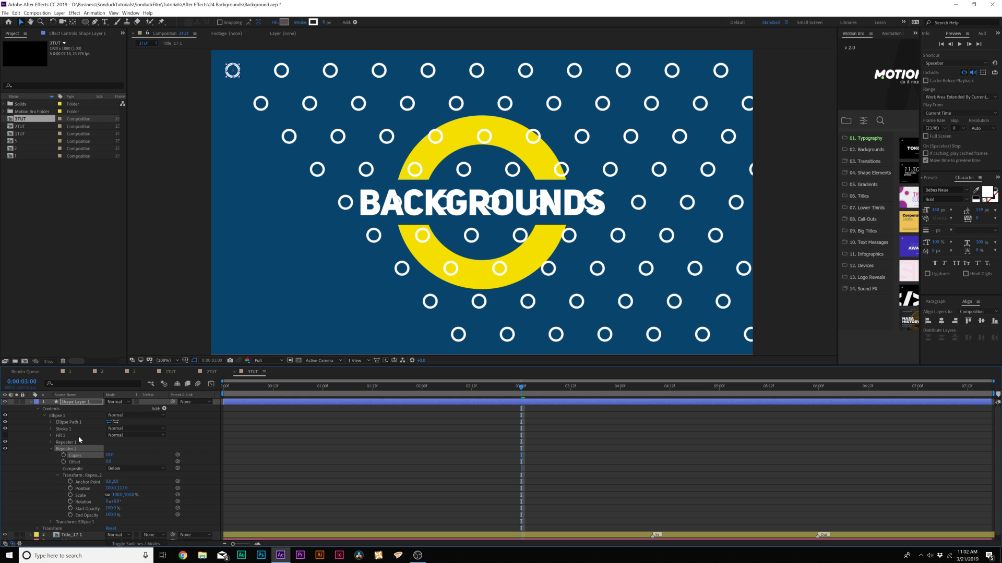
# Step: Offset the Transform: Ellipse 1 Position so the circle grid covers the frame
pyautogui.click(51, 449)
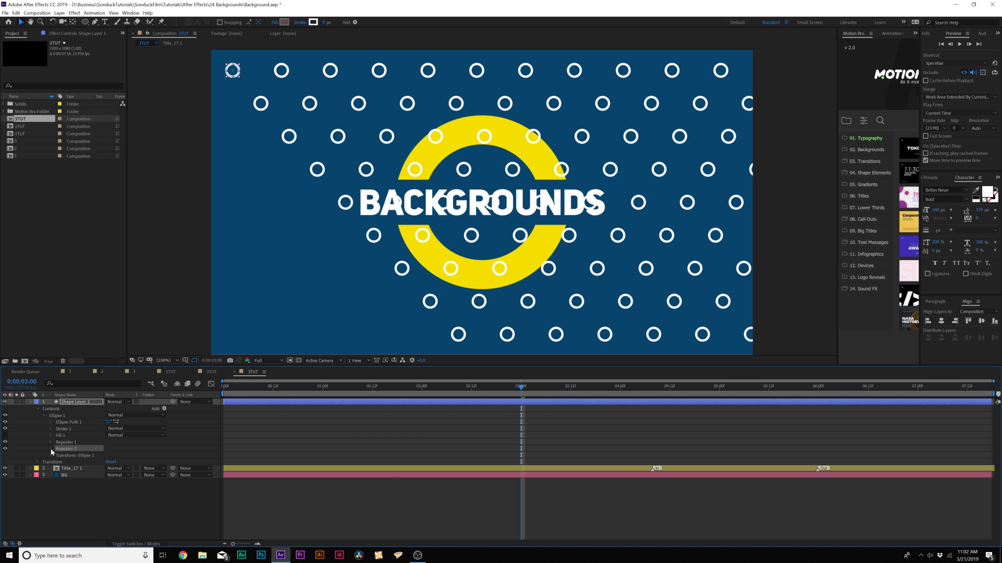
pyautogui.click(50, 456)
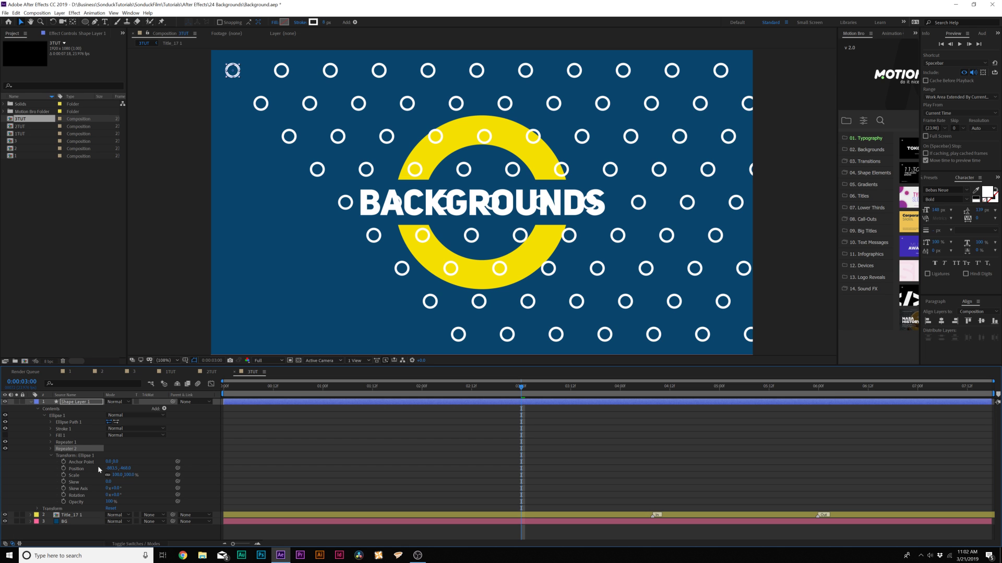
pyautogui.moveTo(110, 468); pyautogui.dragTo(85, 469)
# Step: Move the circle layer down a level and scrub through the title animation
pyautogui.hotkey('ctrl', '[')
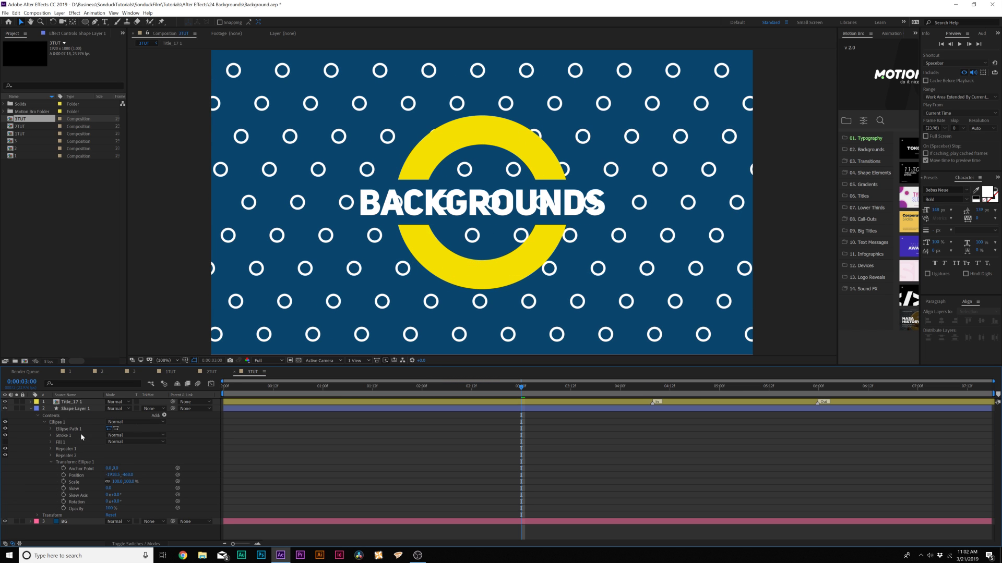
pyautogui.click(227, 388)
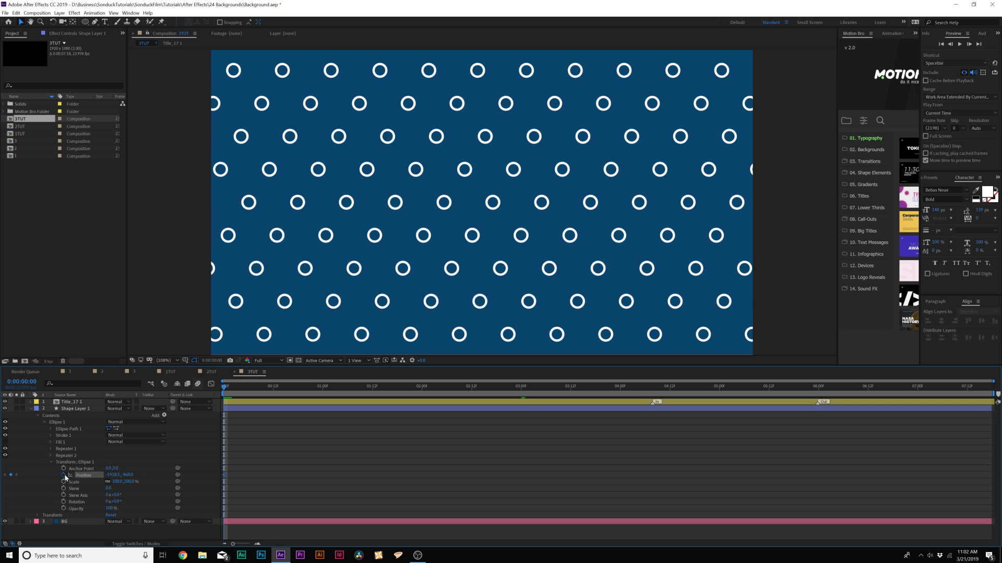
pyautogui.moveTo(294, 388); pyautogui.dragTo(727, 399)
pyautogui.press('pageup')
pyautogui.press('pageup')
pyautogui.press('pageup')
pyautogui.press('pageup')
pyautogui.press('pageup')
pyautogui.press('pageup')
pyautogui.press('pageup')
pyautogui.press('pageup')
pyautogui.press('pageup')
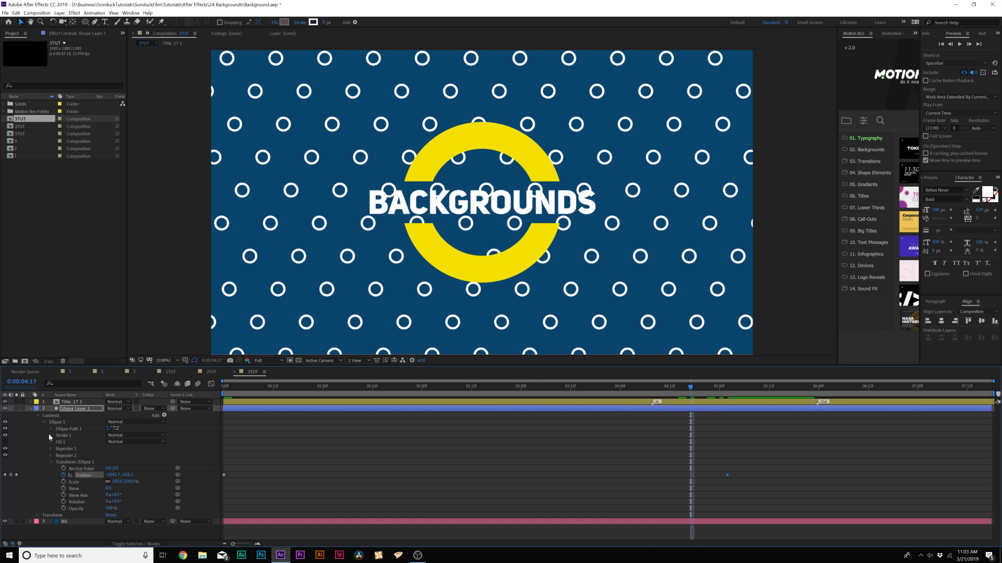
# Step: Drive Stroke Width with a wiggle(2,4) expression and preview the flickering outlines
pyautogui.click(49, 435)
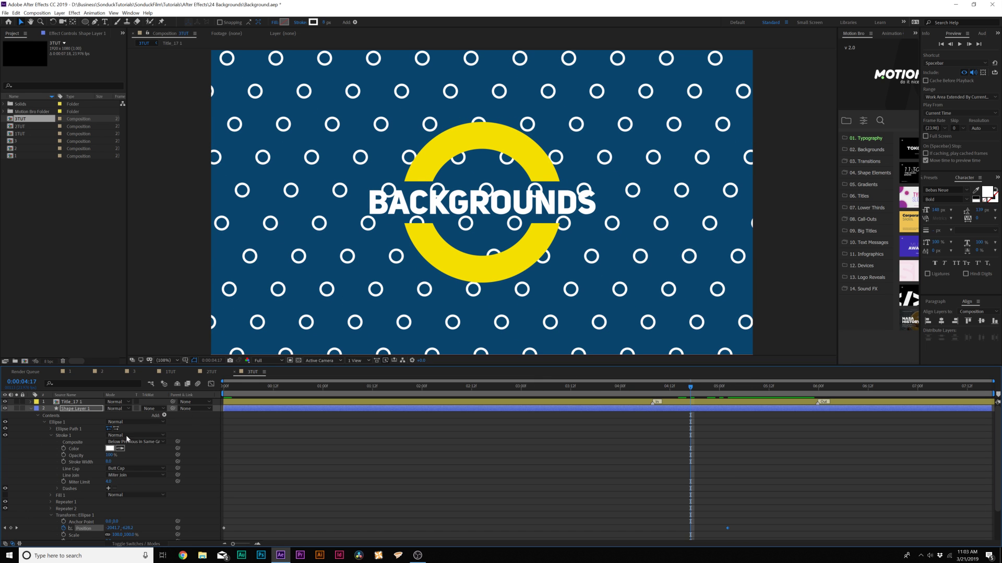
pyautogui.press('Home')
pyautogui.keyDown('alt'); pyautogui.click(63, 462); pyautogui.keyUp('alt')
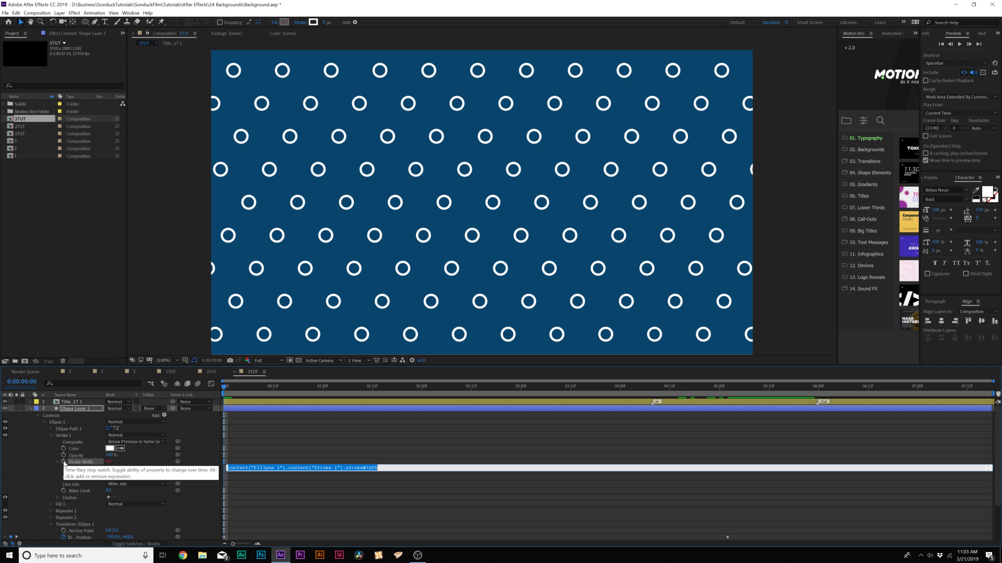
pyautogui.write('wiggle(2,4')
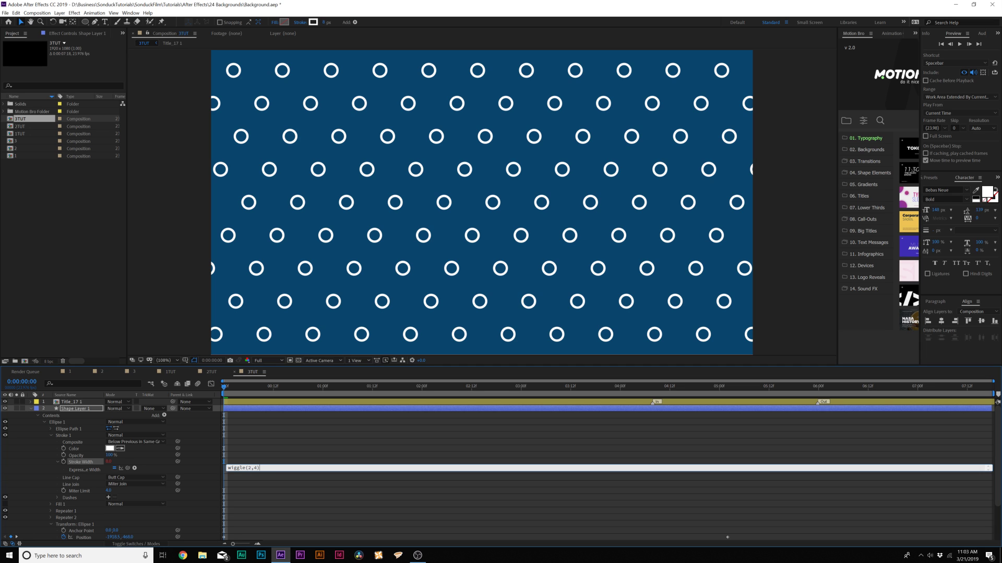
pyautogui.click(254, 450)
pyautogui.press('space')
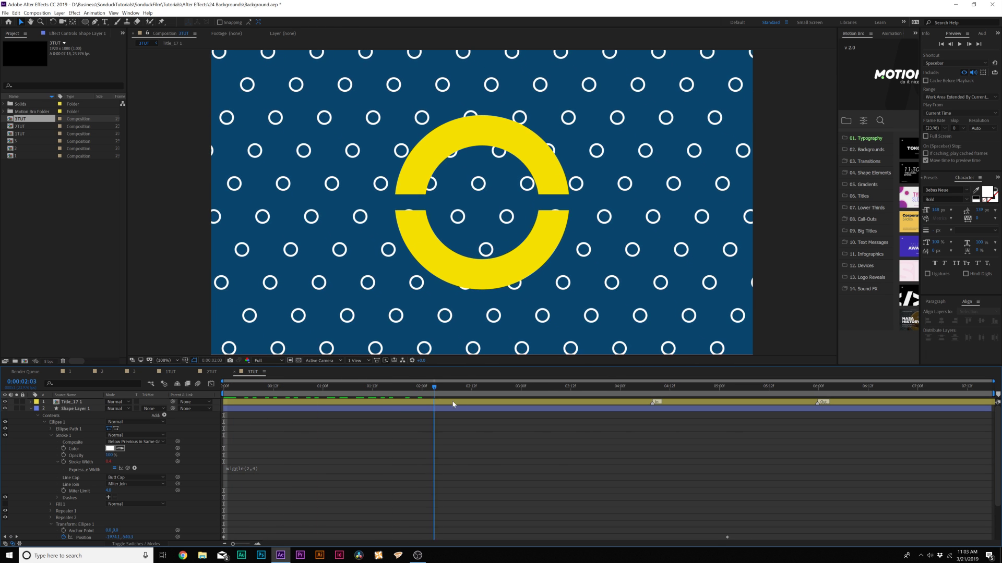
pyautogui.click(527, 327)
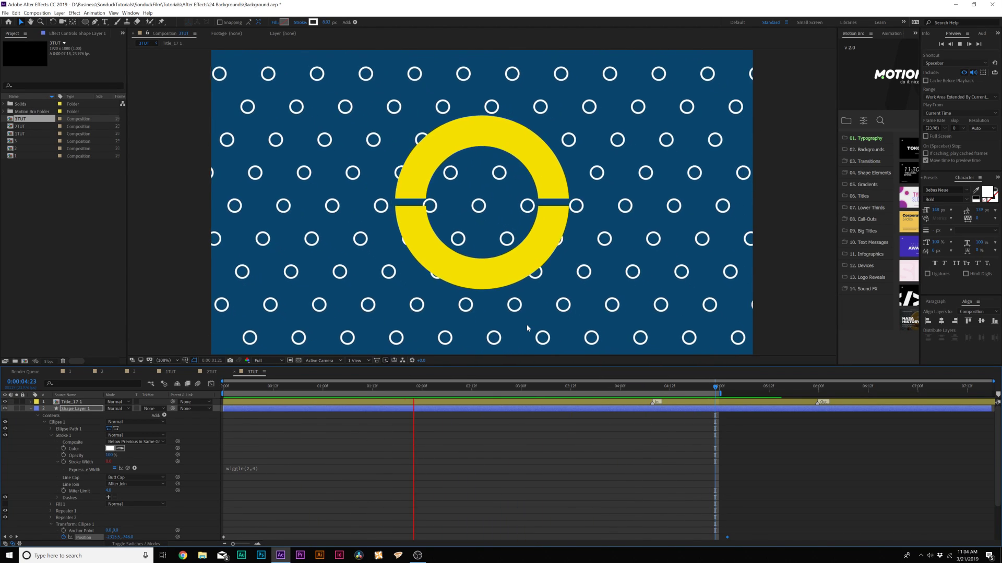
# Step: Stop the preview and browse Motion Bro's preset categories down to the Typography templates
pyautogui.moveTo(837, 329); pyautogui.dragTo(755, 329)
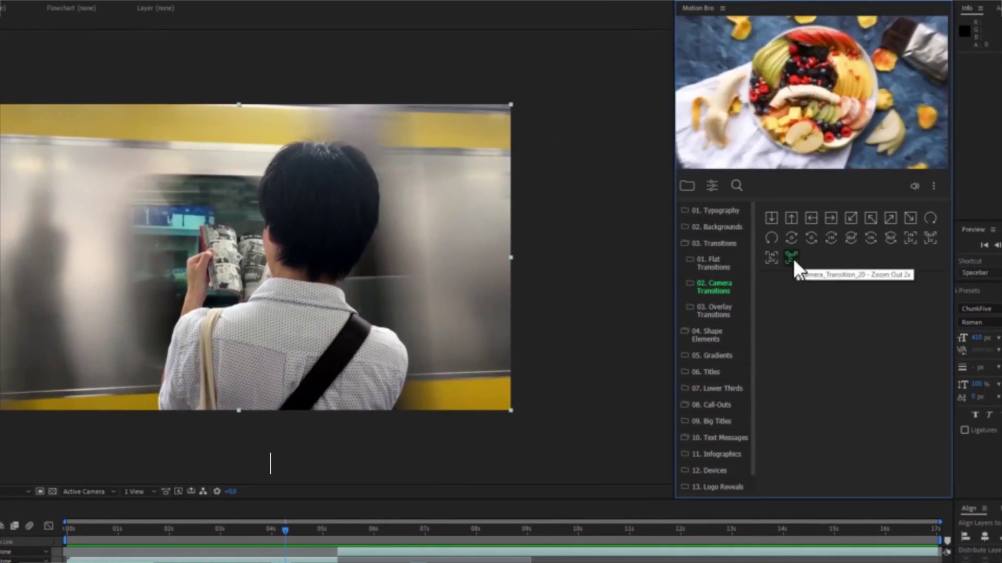
pyautogui.click(712, 263)
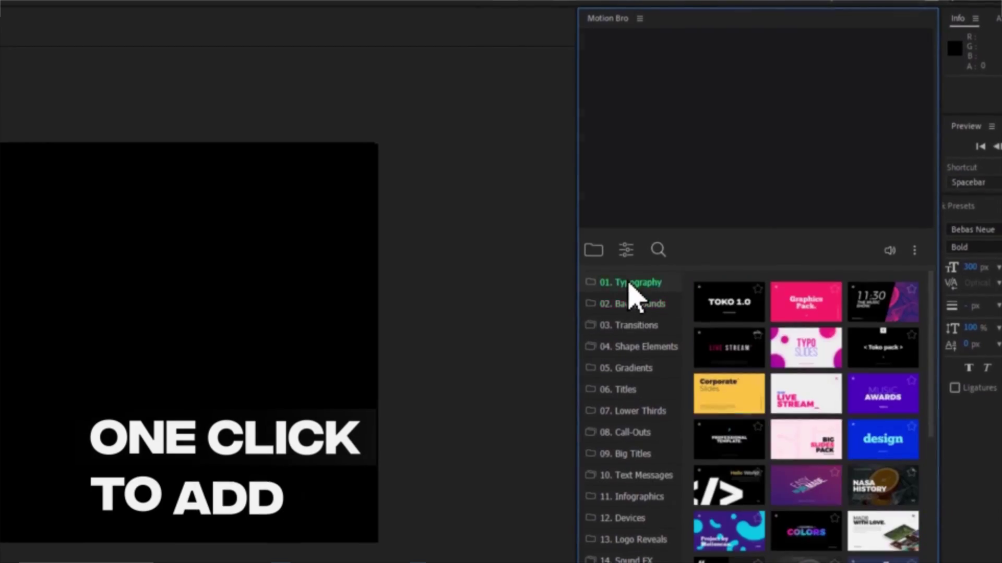
pyautogui.scroll(-4, 878, 360)
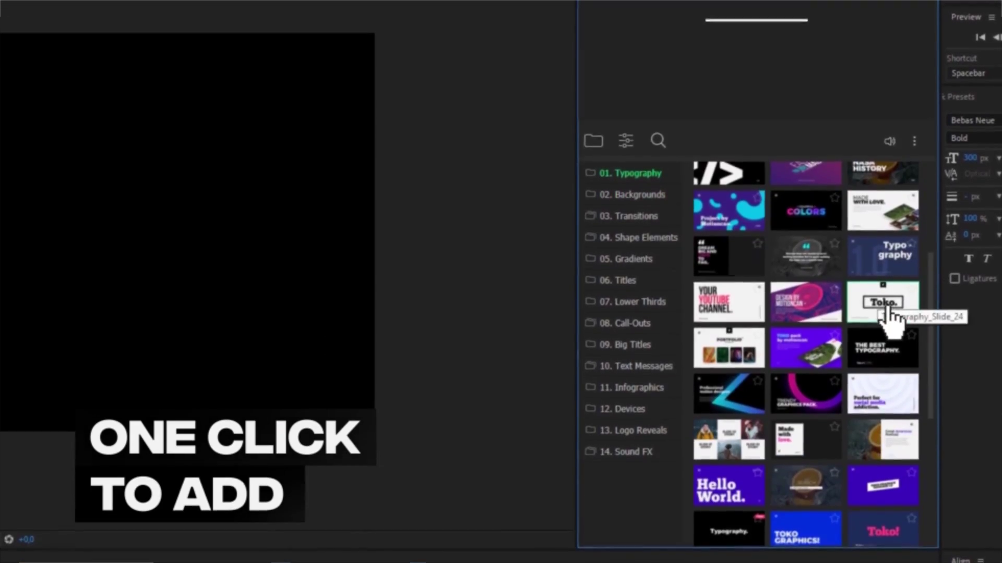